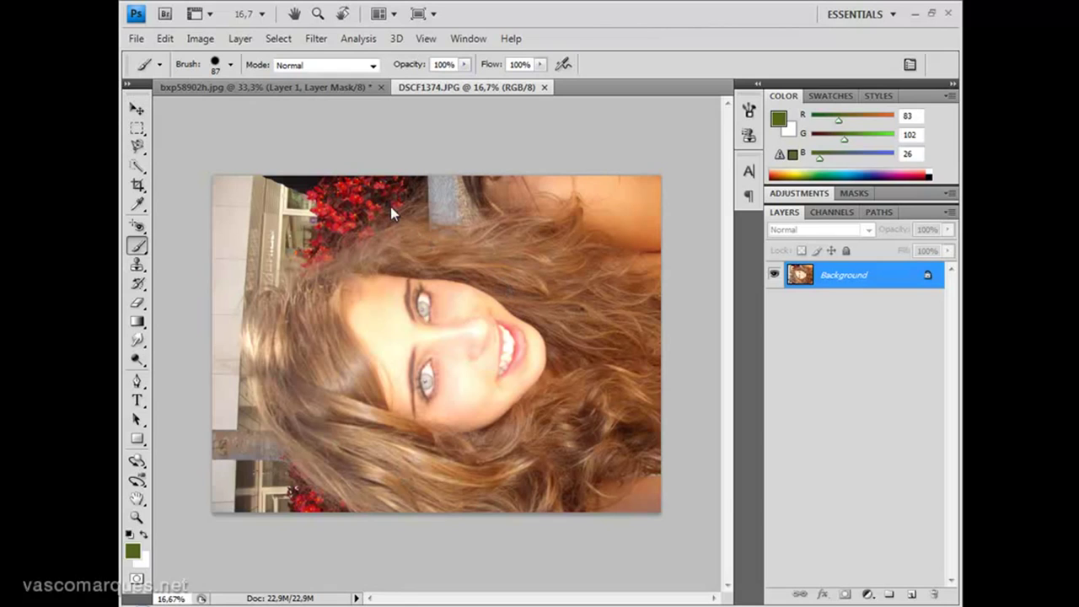
# - Rotate the sideways DSCF1374.JPG portrait 90° clockwise so the face stands upright
pyautogui.click(202, 40)
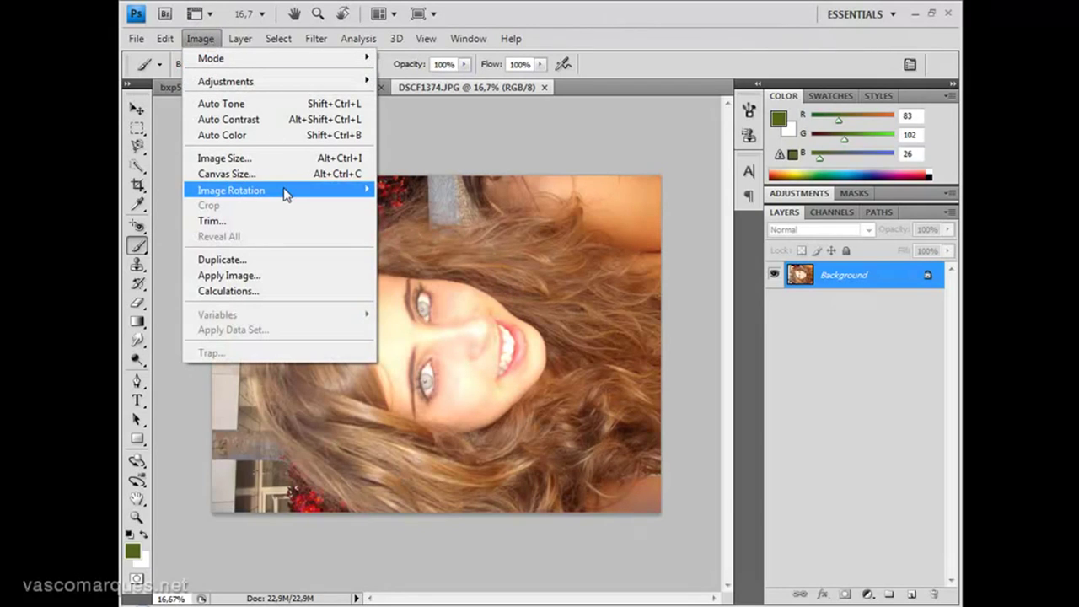
pyautogui.moveTo(232, 190)
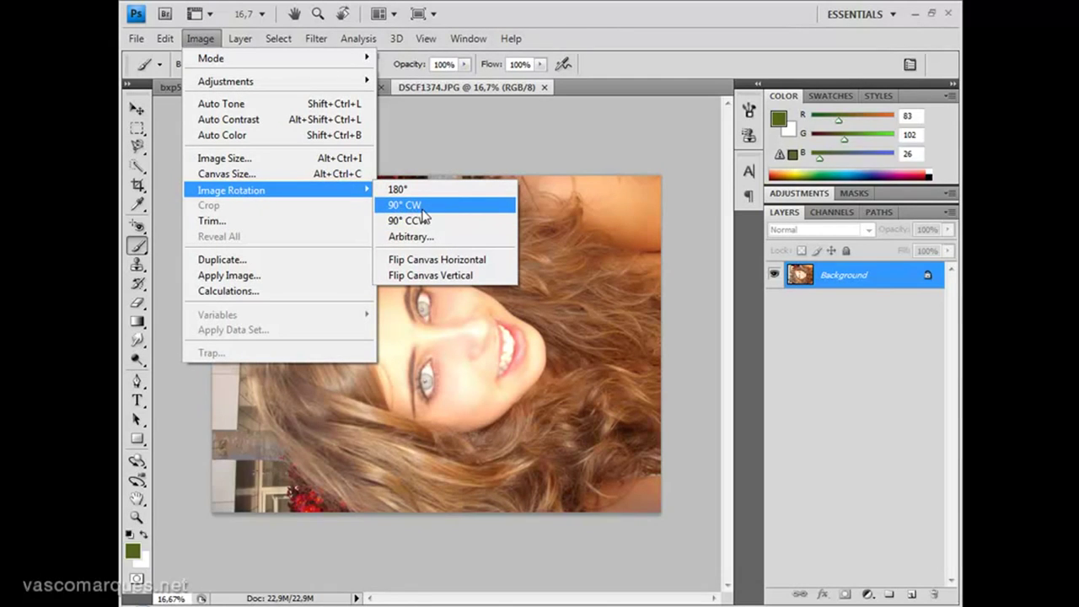
pyautogui.click(421, 211)
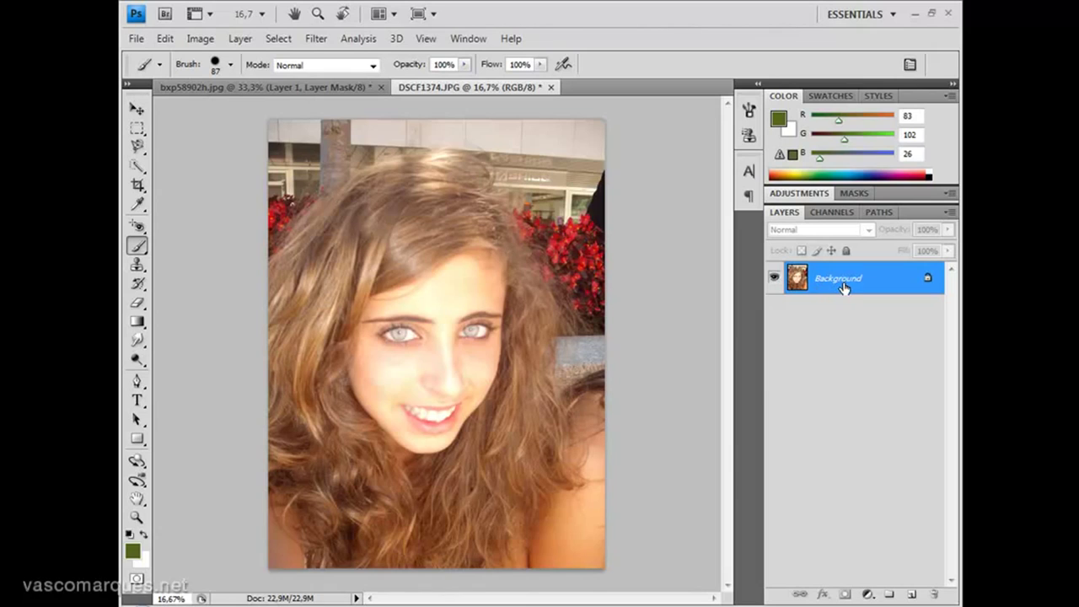
pyautogui.doubleClick(798, 281)
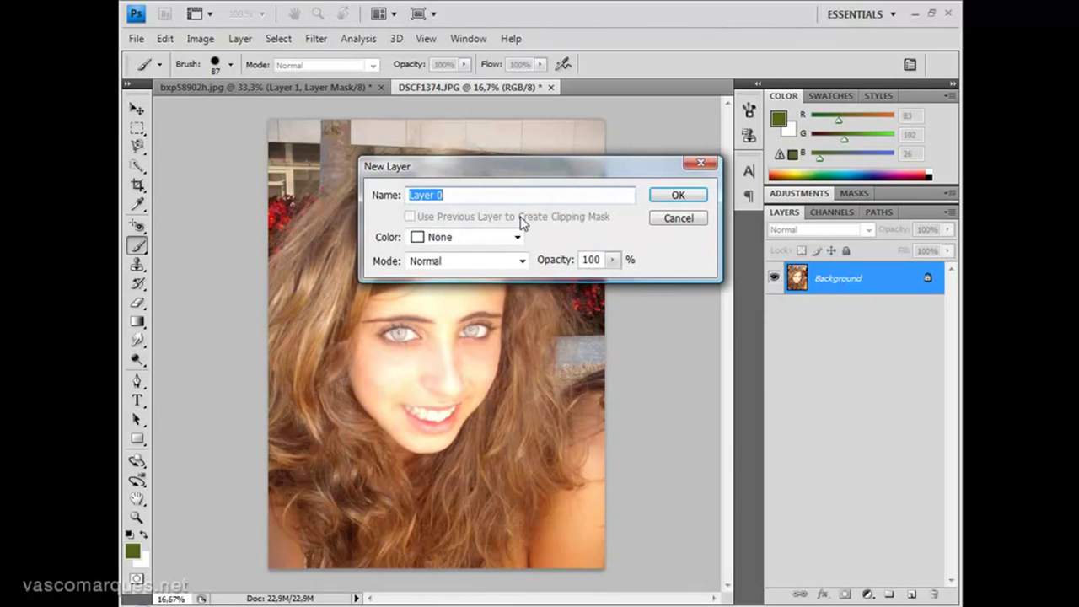
# - Convert the locked Background into an editable layer named Layer 0
pyautogui.click(652, 198)
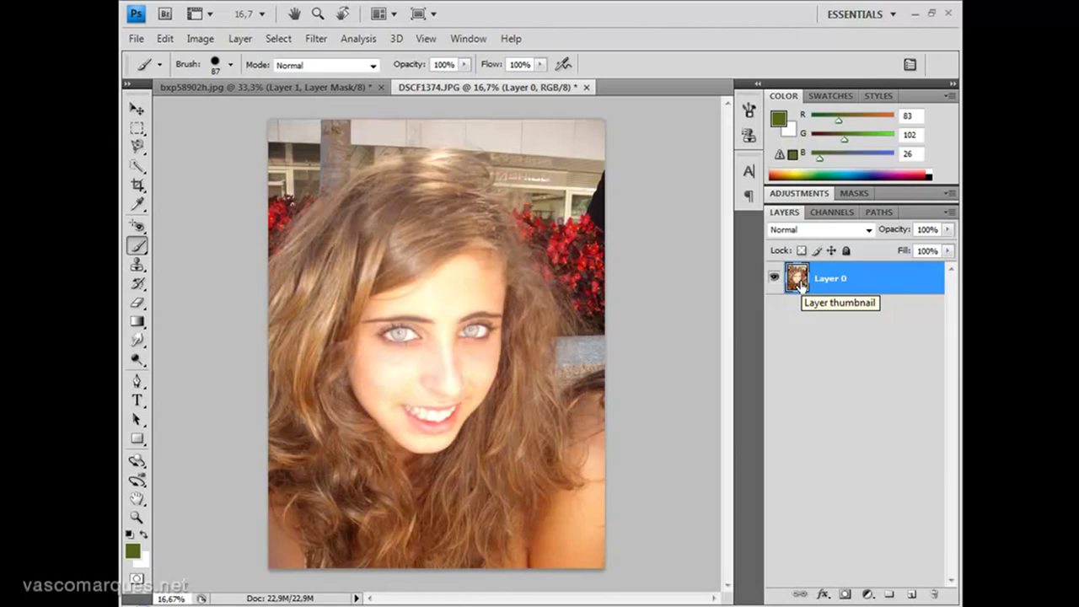
pyautogui.click(239, 39)
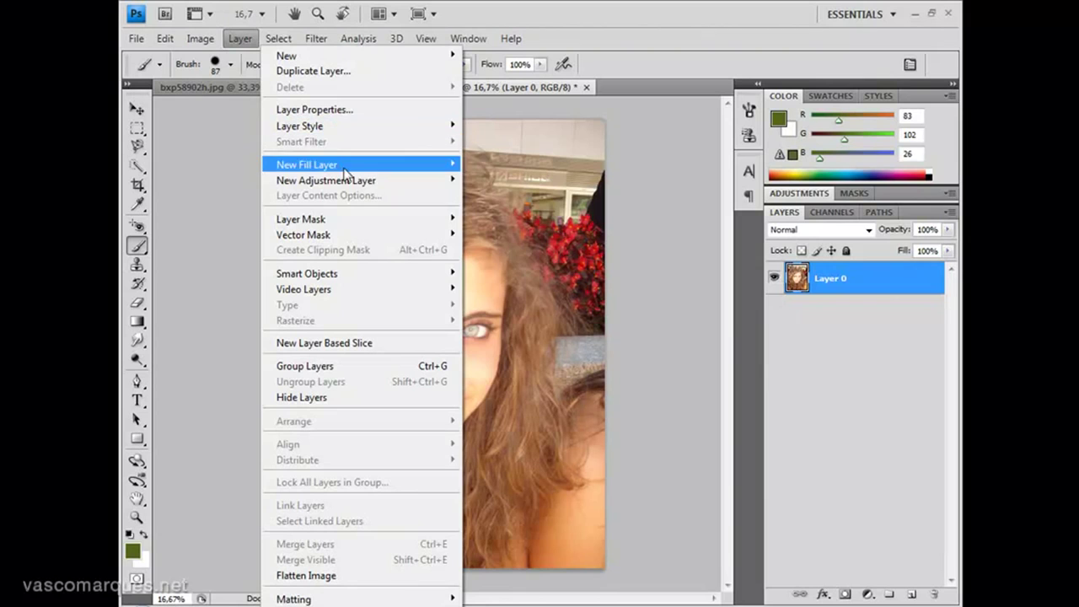
# - Duplicate the portrait as Layer 0 copy, then select the original Layer 0
pyautogui.click(345, 73)
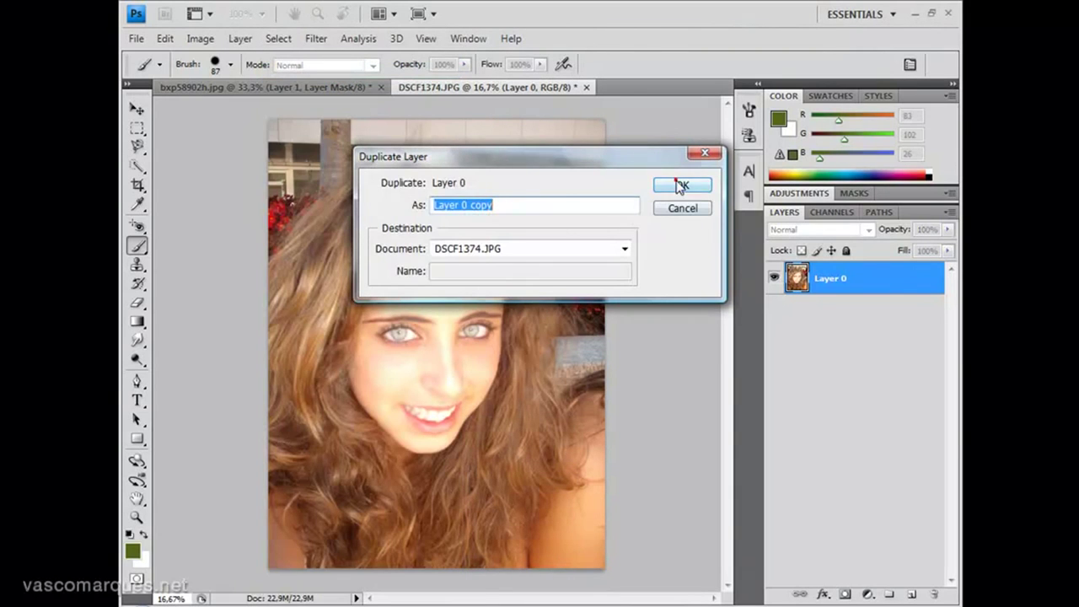
pyautogui.click(675, 179)
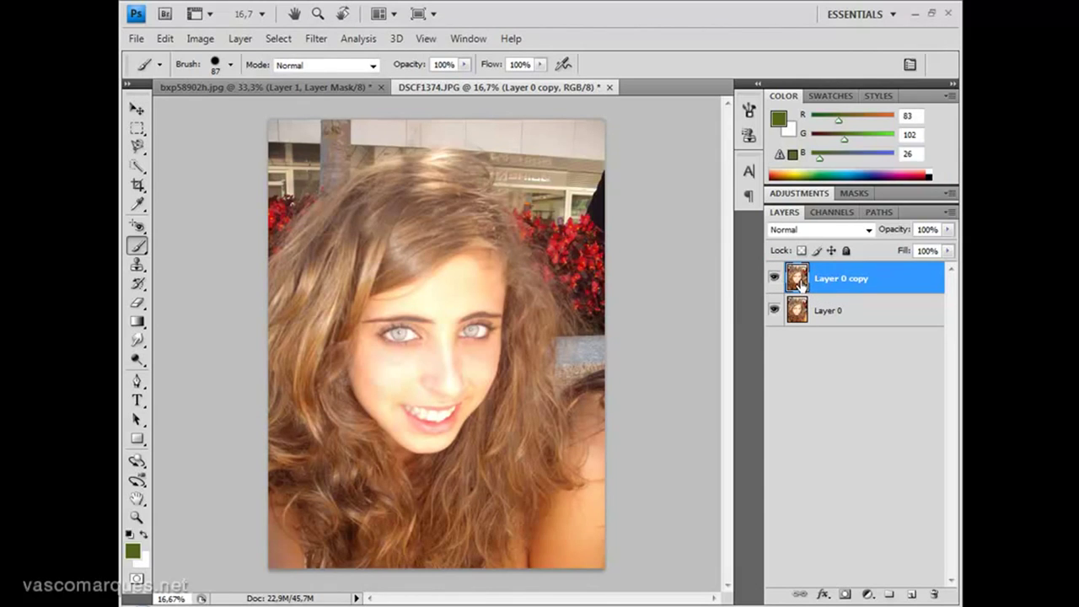
pyautogui.click(797, 313)
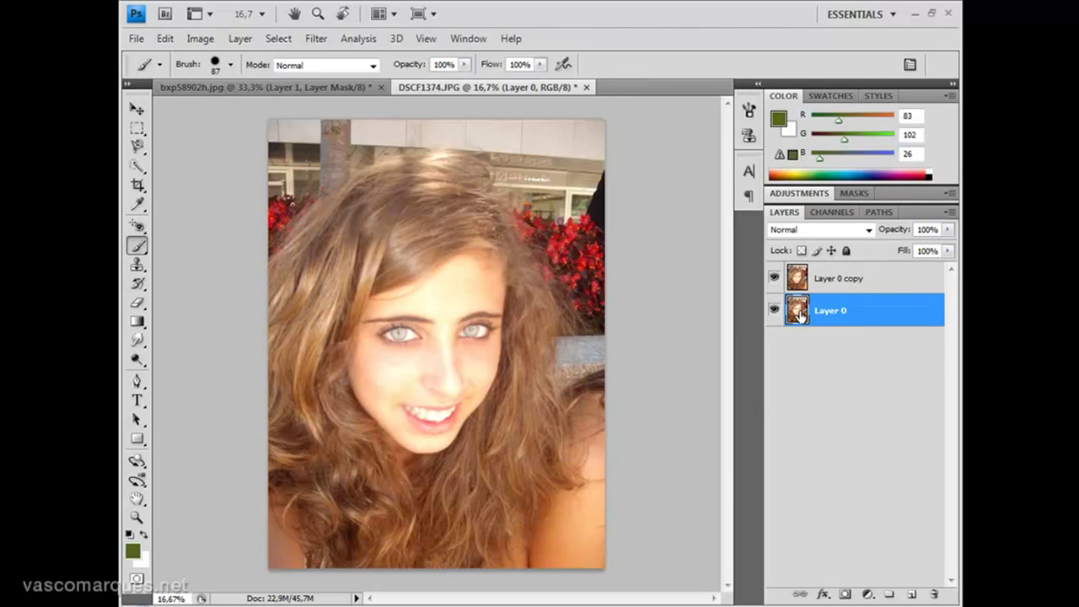
pyautogui.click(868, 594)
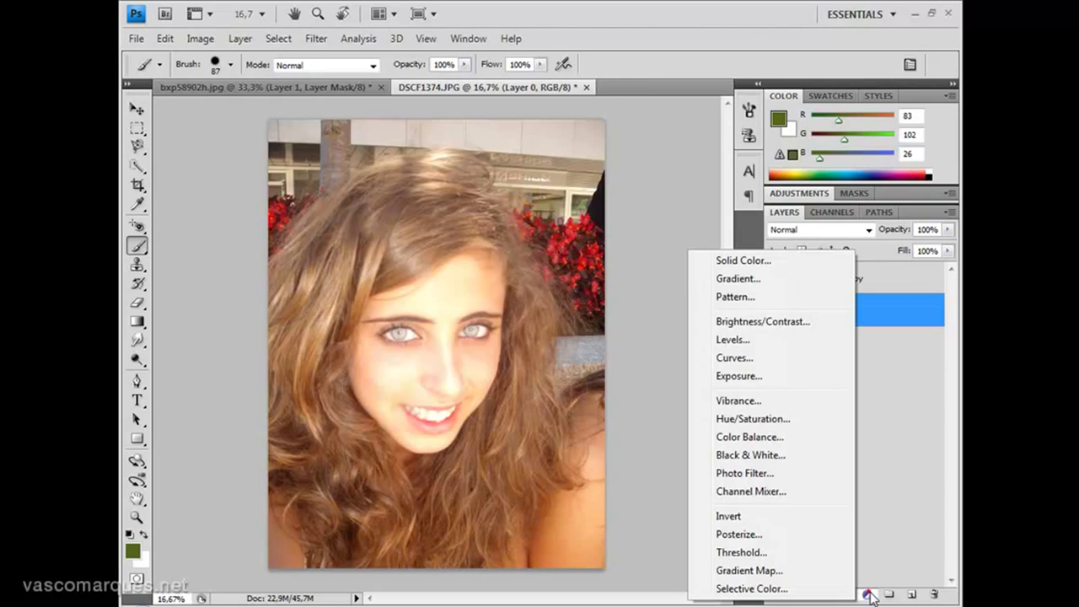
# - Add a Black & White adjustment clipped to Layer 0, then select Layer 0 copy
pyautogui.click(780, 456)
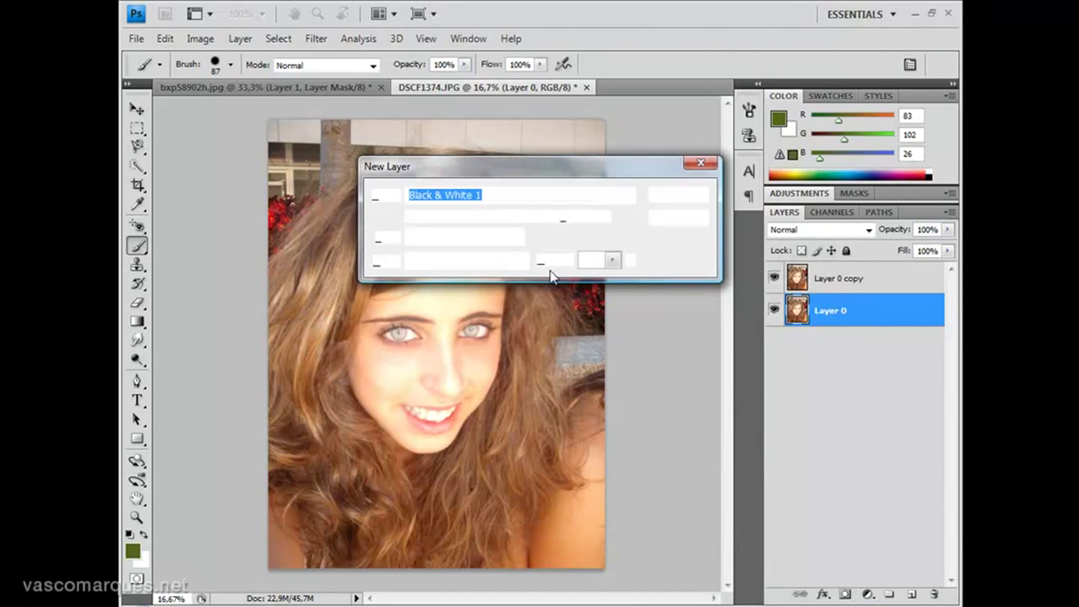
pyautogui.click(439, 217)
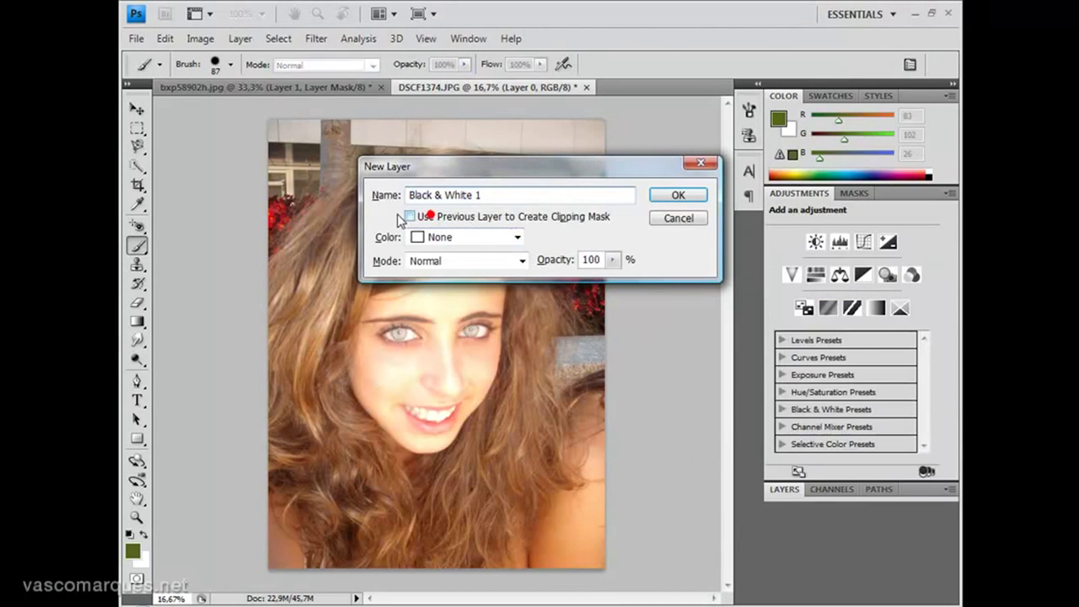
pyautogui.click(666, 196)
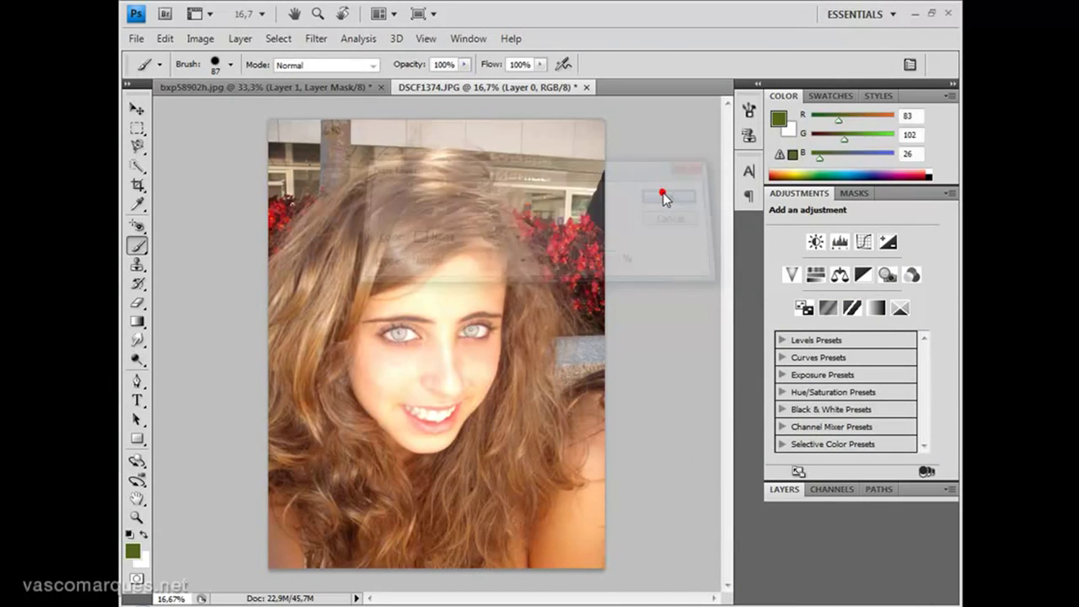
pyautogui.click(784, 491)
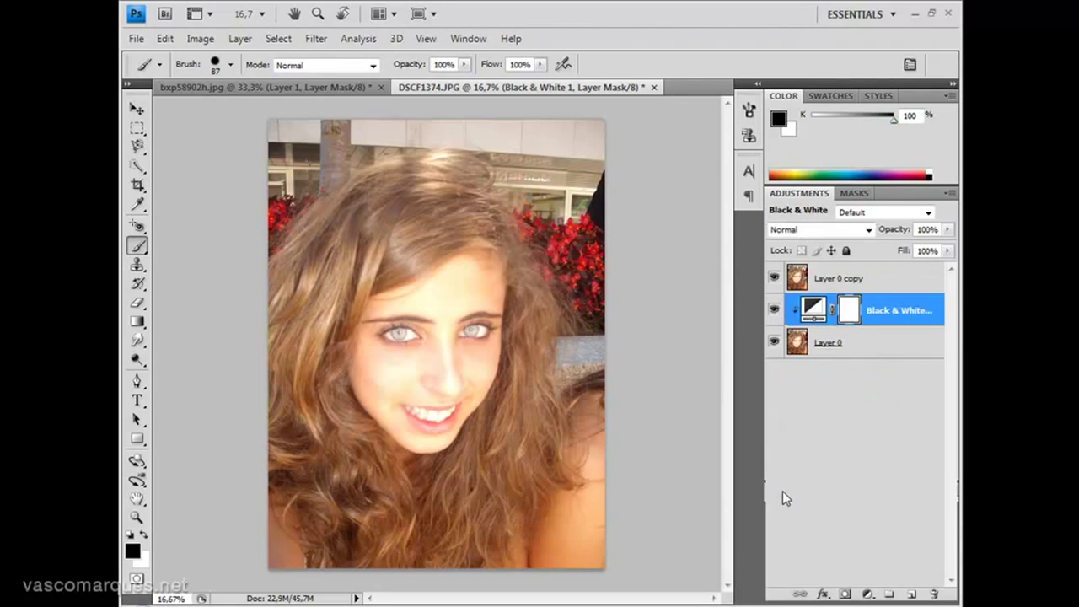
pyautogui.click(797, 277)
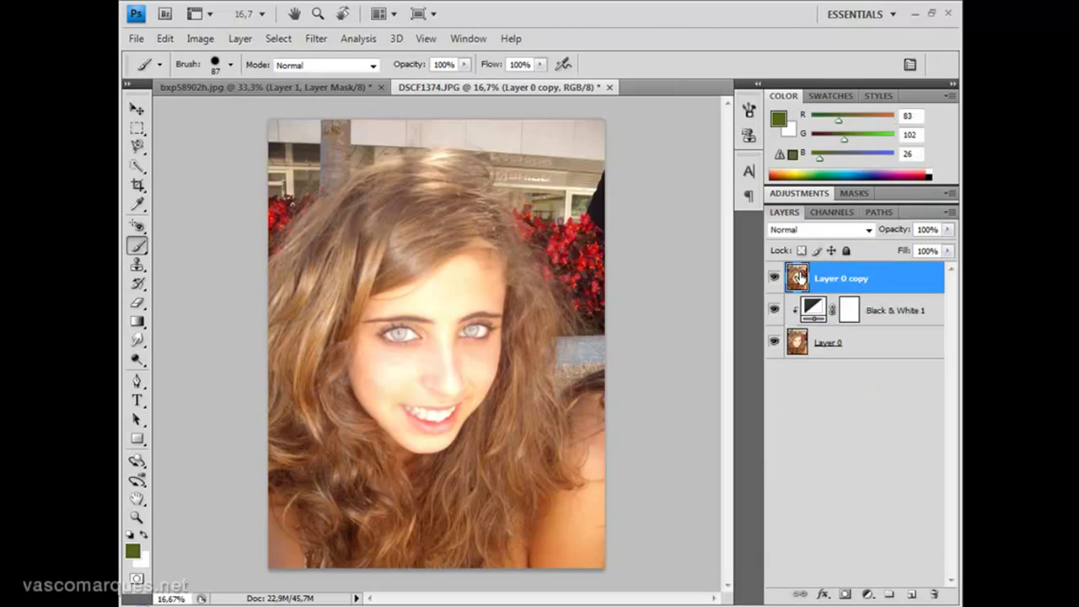
# - Add a layer mask to Layer 0 copy and set a 666 px brush with 1% hardness
pyautogui.click(845, 594)
pyautogui.click(832, 276)
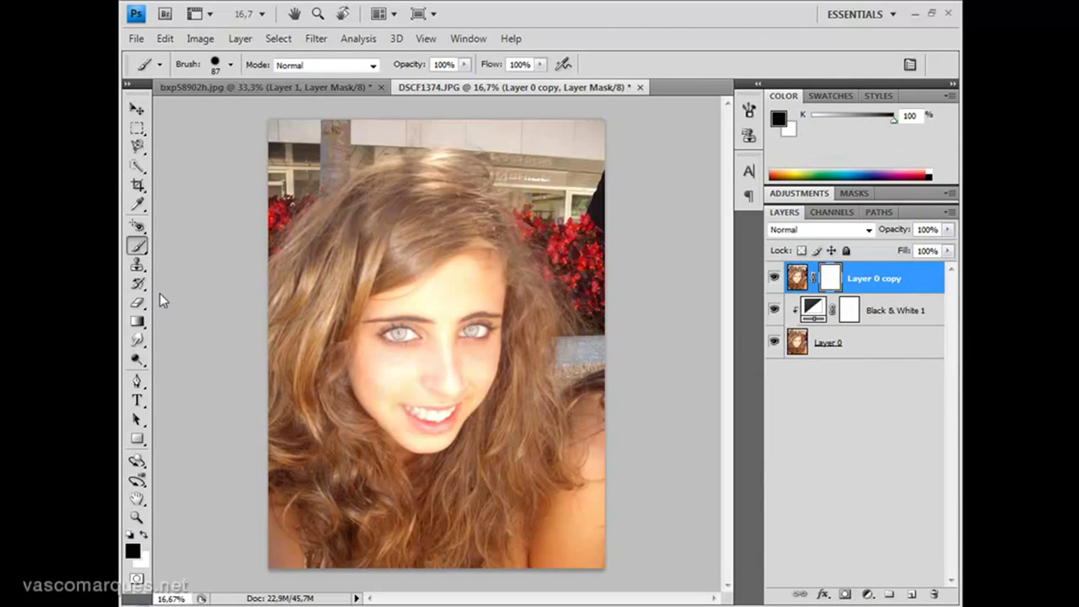
pyautogui.rightClick(389, 267)
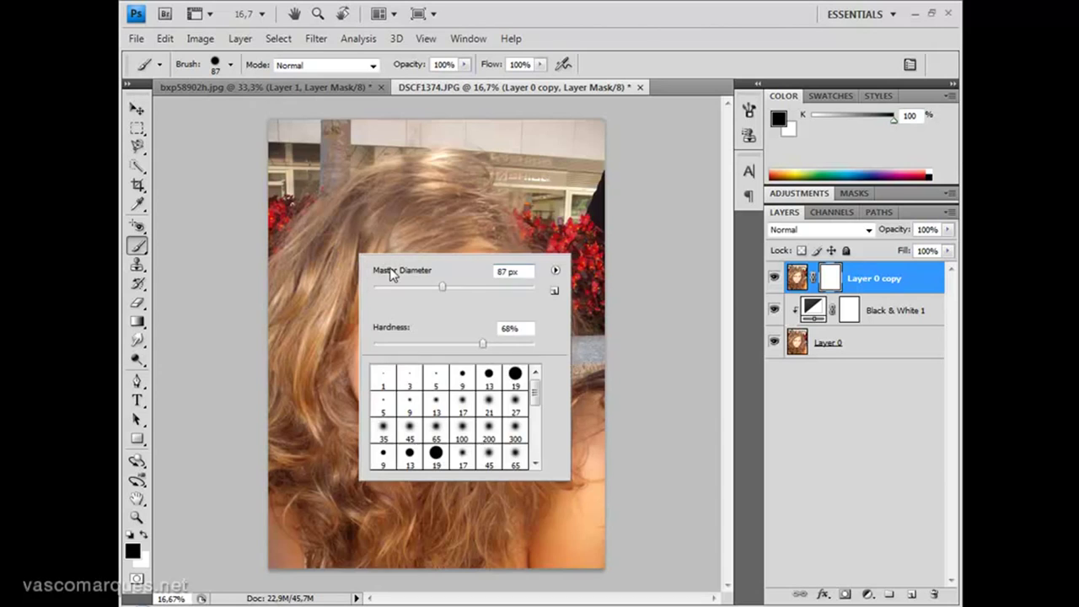
pyautogui.moveTo(396, 341); pyautogui.dragTo(375, 343)
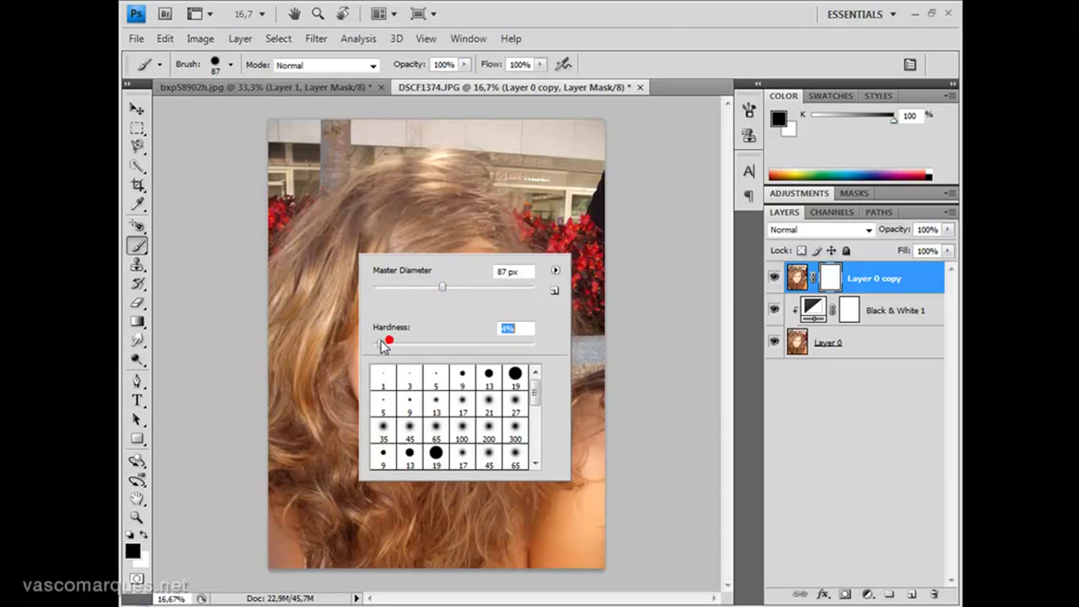
pyautogui.moveTo(441, 288); pyautogui.dragTo(531, 289)
pyautogui.click(447, 169)
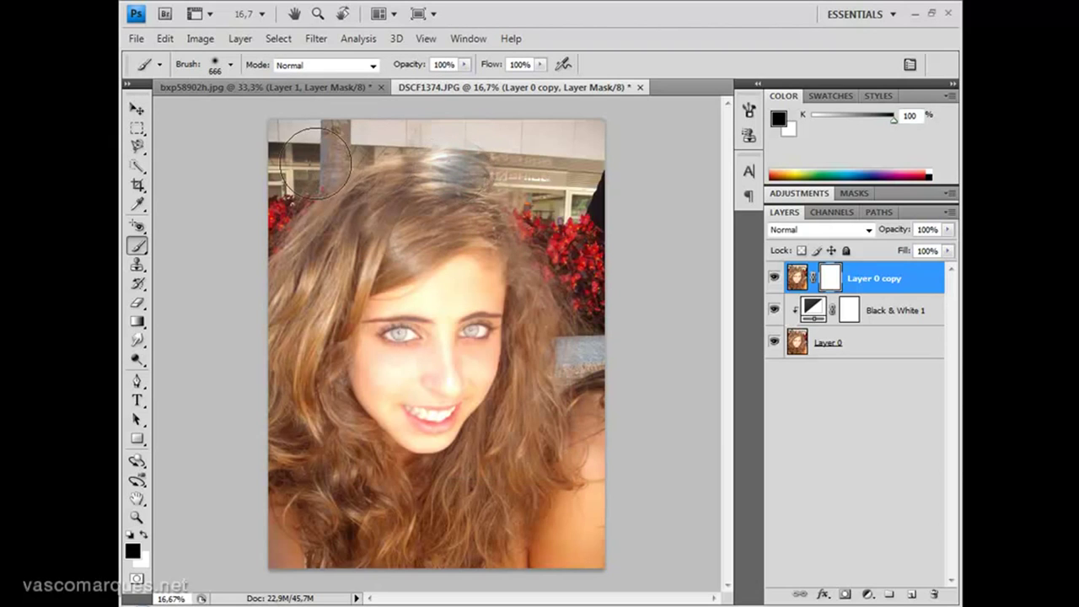
# - Paint black on the mask over the building, flowers and hair around the face
pyautogui.moveTo(364, 151); pyautogui.dragTo(580, 426)
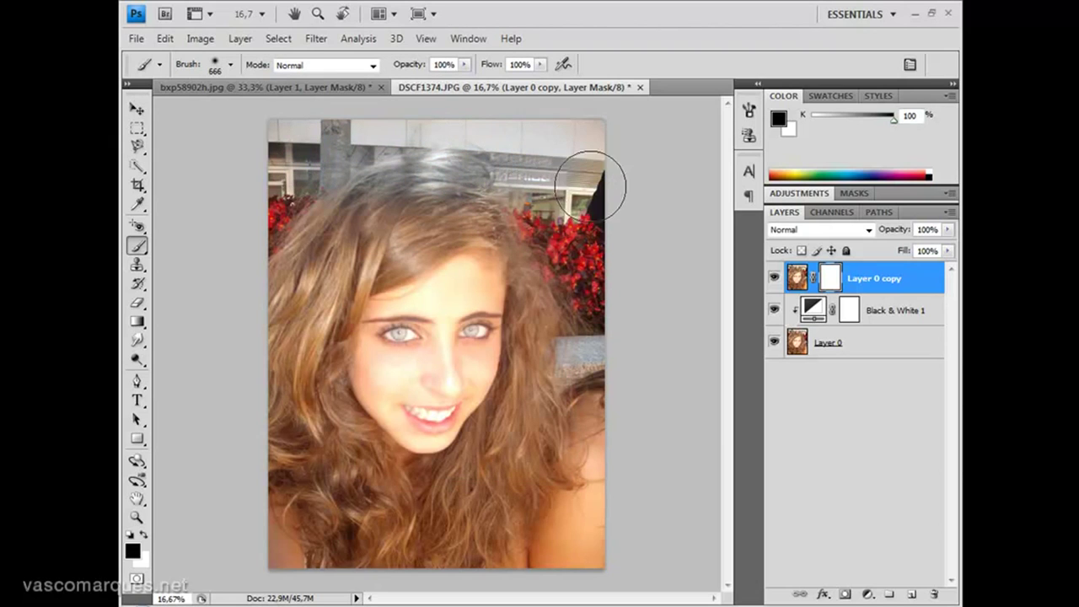
pyautogui.moveTo(580, 426)
pyautogui.mouseDown()
pyautogui.moveTo(581, 544)
pyautogui.moveTo(405, 582)
pyautogui.moveTo(271, 540)
pyautogui.moveTo(421, 557)
pyautogui.moveTo(559, 526)
pyautogui.moveTo(548, 534)
pyautogui.moveTo(587, 479)
pyautogui.moveTo(478, 516)
pyautogui.mouseUp()
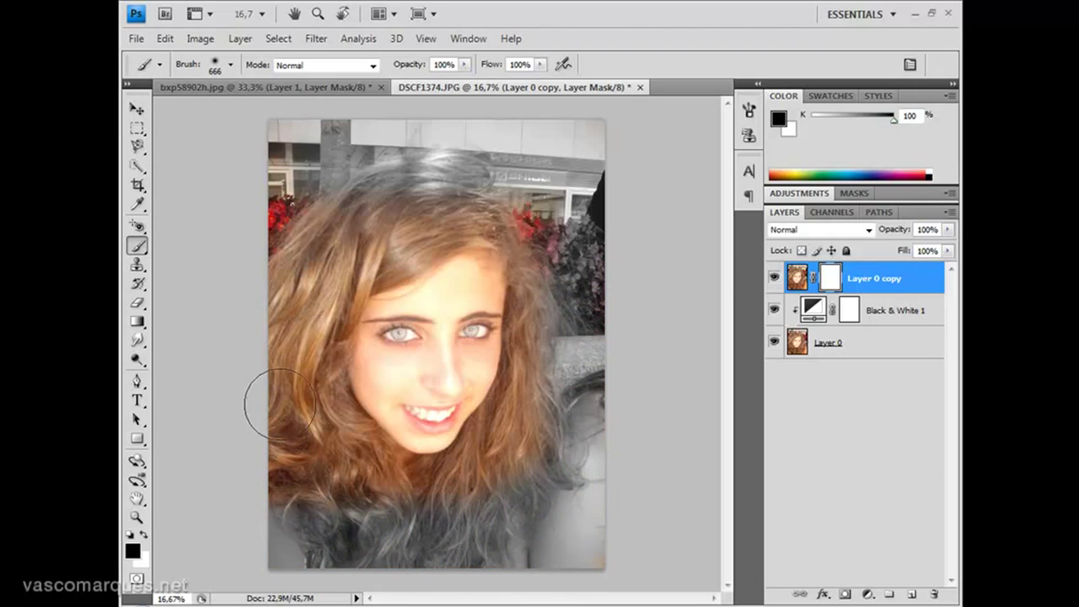
pyautogui.moveTo(492, 124)
pyautogui.mouseDown()
pyautogui.moveTo(362, 157)
pyautogui.moveTo(301, 278)
pyautogui.moveTo(301, 338)
pyautogui.mouseUp()
pyautogui.moveTo(455, 447)
pyautogui.mouseDown()
pyautogui.moveTo(329, 422)
pyautogui.moveTo(393, 398)
pyautogui.mouseUp()
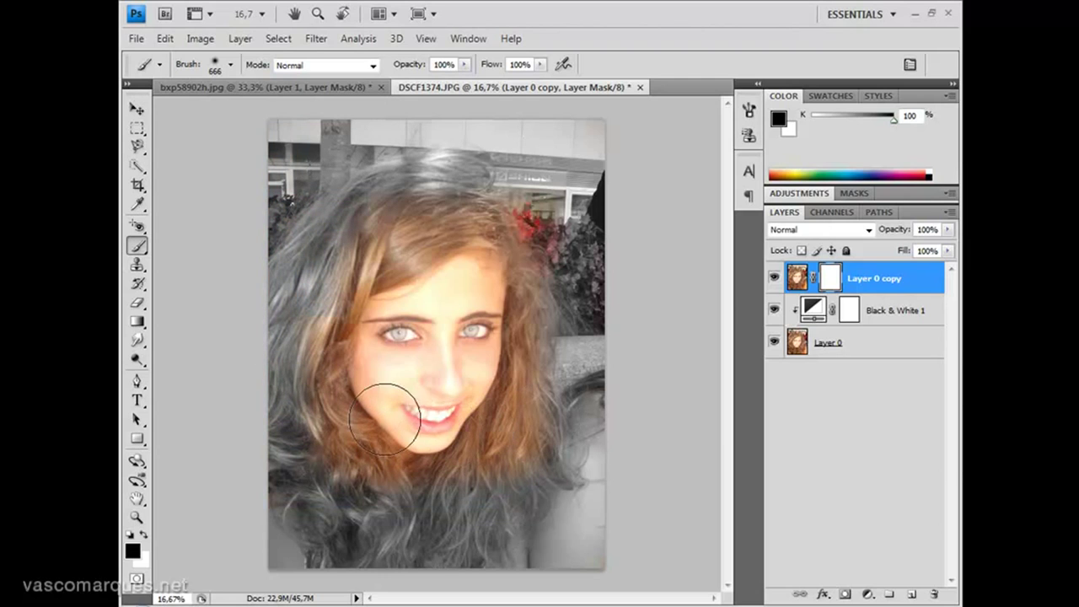
pyautogui.moveTo(436, 443)
pyautogui.mouseDown()
pyautogui.moveTo(506, 451)
pyautogui.moveTo(405, 451)
pyautogui.moveTo(525, 434)
pyautogui.moveTo(570, 316)
pyautogui.mouseUp()
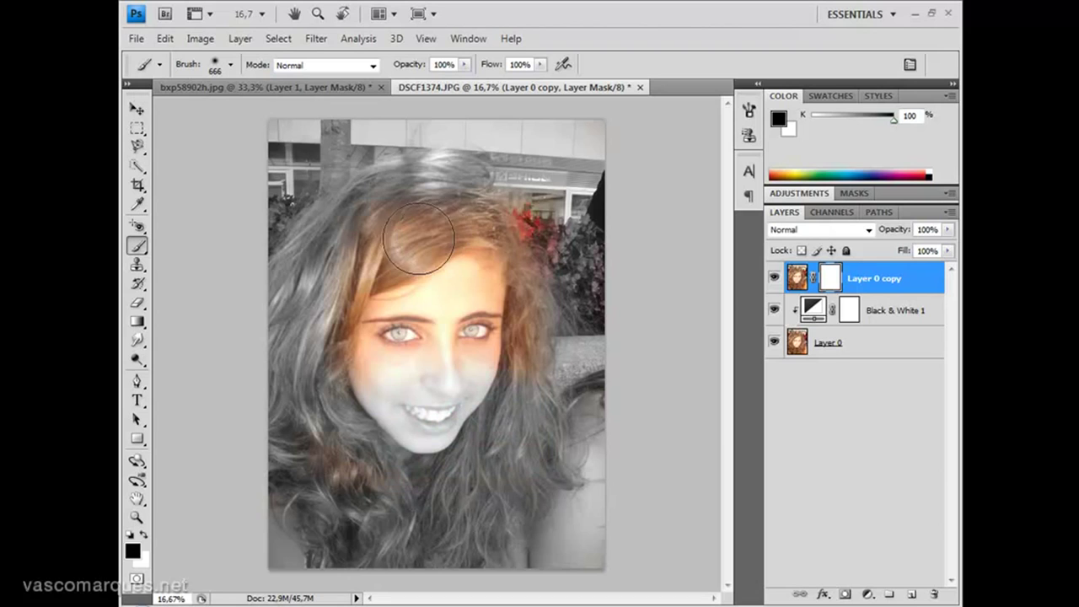
pyautogui.moveTo(462, 225)
pyautogui.mouseDown()
pyautogui.moveTo(502, 245)
pyautogui.moveTo(561, 371)
pyautogui.moveTo(398, 460)
pyautogui.mouseUp()
# - Zoom to 25% and mask around the eyes, forehead and brows with a 154 px brush
pyautogui.hotkey('ctrl', '+')
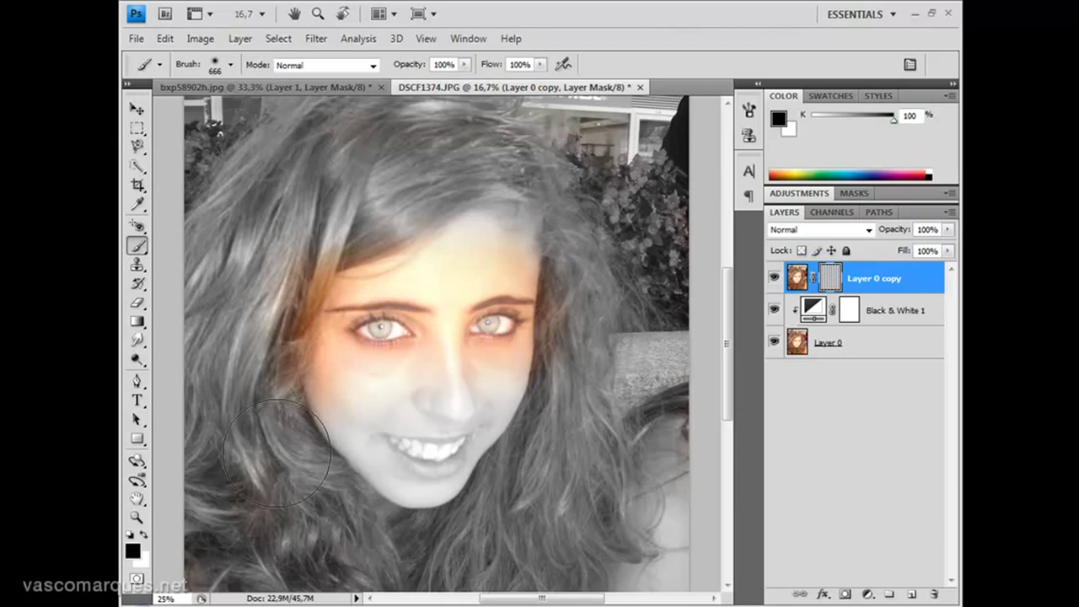
pyautogui.moveTo(483, 411); pyautogui.dragTo(502, 413)
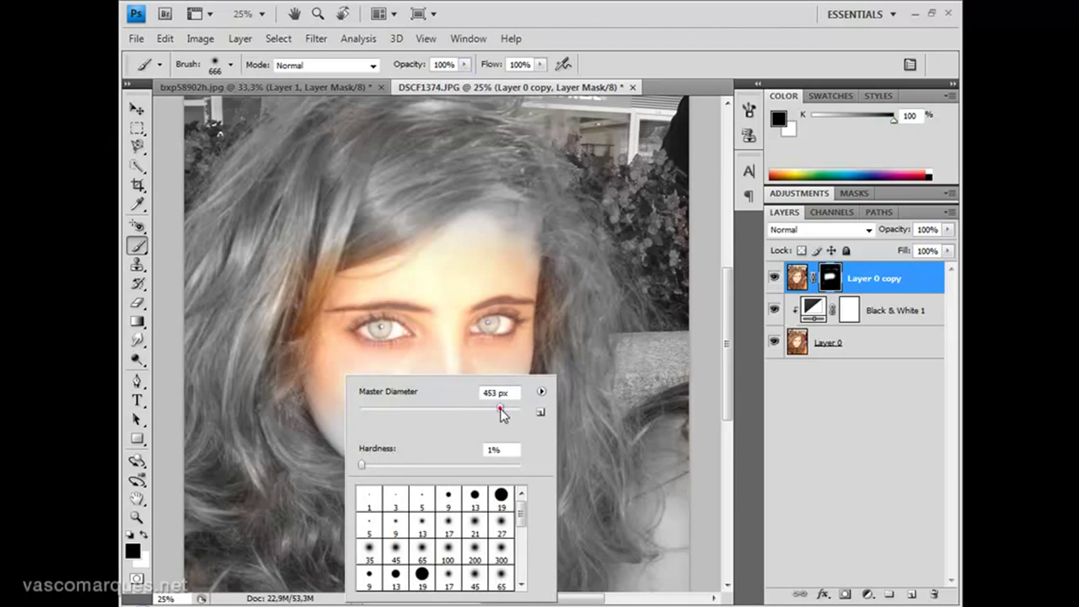
pyautogui.click(291, 388)
pyautogui.moveTo(337, 385)
pyautogui.mouseDown()
pyautogui.moveTo(342, 346)
pyautogui.moveTo(433, 336)
pyautogui.moveTo(393, 301)
pyautogui.moveTo(345, 301)
pyautogui.moveTo(321, 330)
pyautogui.moveTo(348, 304)
pyautogui.moveTo(433, 298)
pyautogui.moveTo(460, 347)
pyautogui.moveTo(480, 349)
pyautogui.moveTo(526, 336)
pyautogui.moveTo(520, 301)
pyautogui.moveTo(484, 296)
pyautogui.moveTo(453, 313)
pyautogui.moveTo(495, 391)
pyautogui.moveTo(463, 364)
pyautogui.moveTo(309, 359)
pyautogui.moveTo(275, 390)
pyautogui.mouseUp()
pyautogui.moveTo(344, 255)
pyautogui.mouseDown()
pyautogui.moveTo(422, 275)
pyautogui.moveTo(530, 277)
pyautogui.moveTo(403, 238)
pyautogui.moveTo(538, 281)
pyautogui.mouseUp()
pyautogui.moveTo(557, 333)
pyautogui.mouseDown()
pyautogui.moveTo(512, 277)
pyautogui.moveTo(387, 260)
pyautogui.moveTo(322, 289)
pyautogui.moveTo(415, 270)
pyautogui.mouseUp()
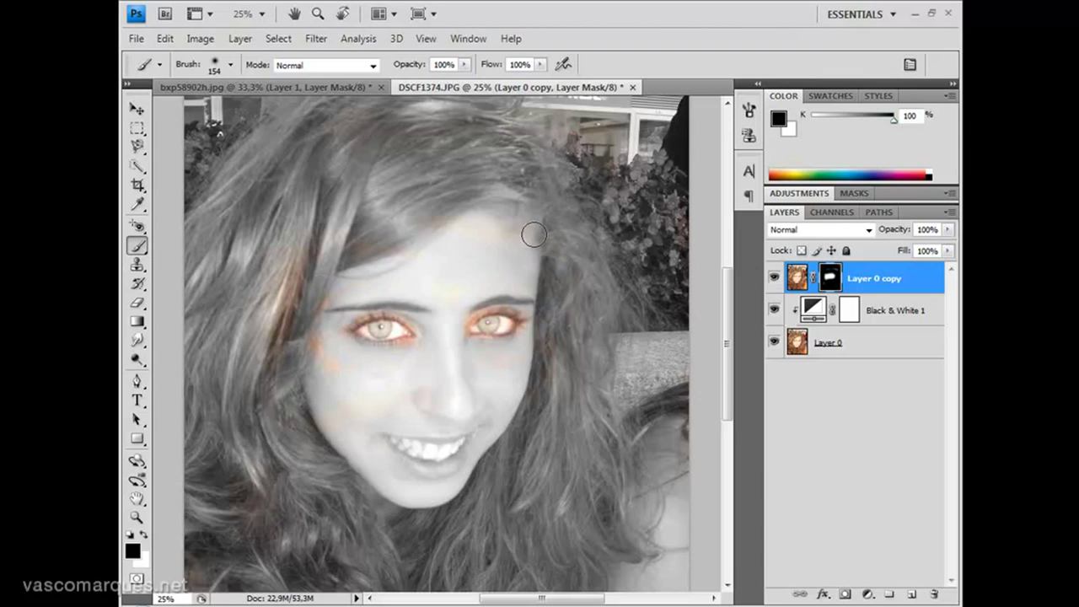
pyautogui.click(425, 309)
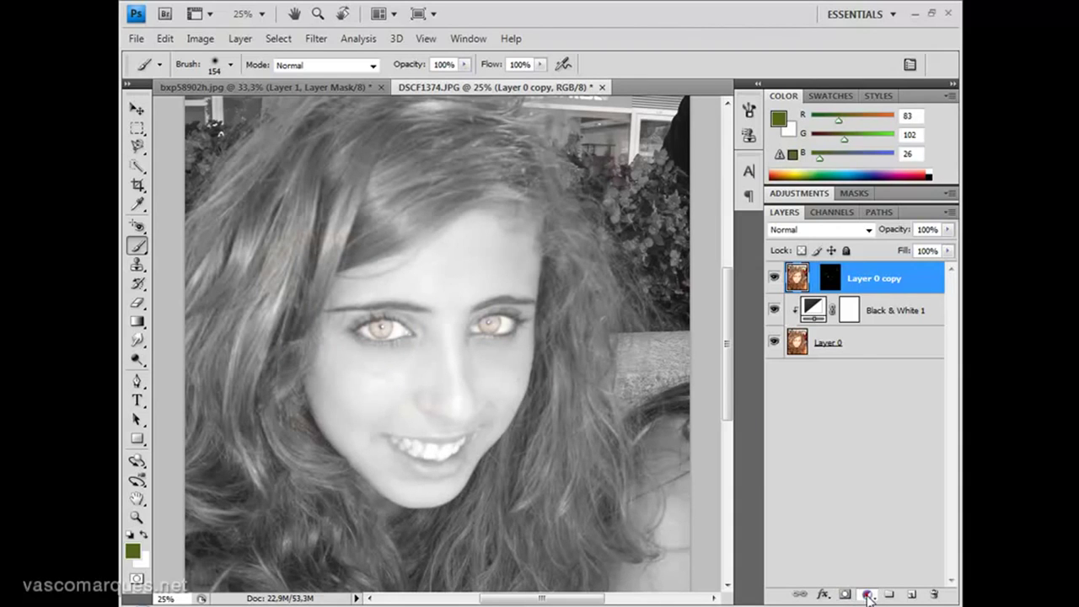
# - Add Color Balance 1 above Layer 0 copy with midtones Cyan/Red -10, Magenta/Green -15, Yellow/Blue -20
pyautogui.click(869, 595)
pyautogui.click(748, 437)
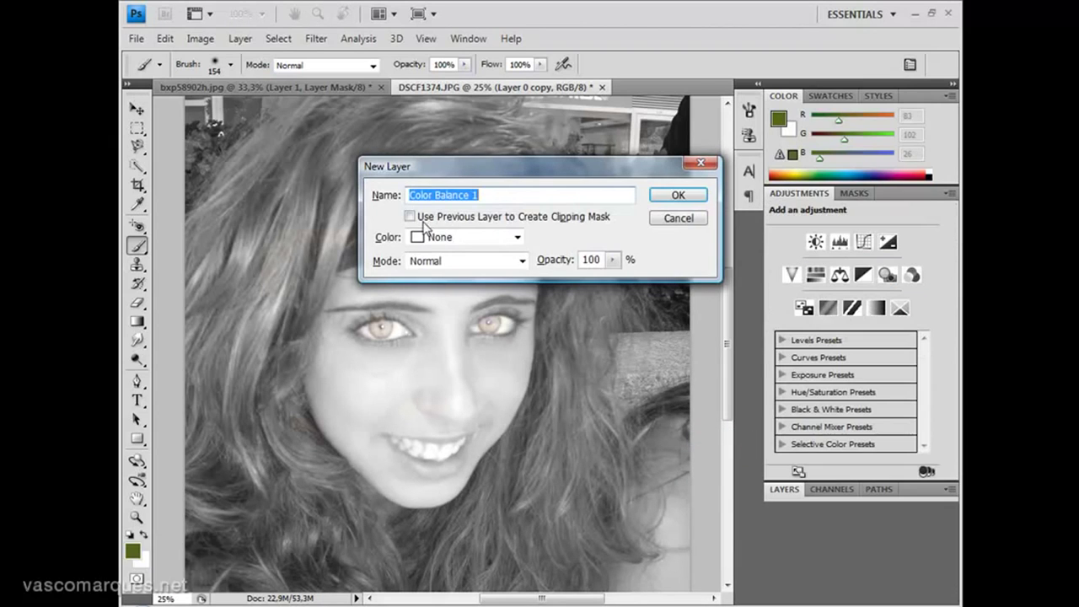
pyautogui.click(666, 199)
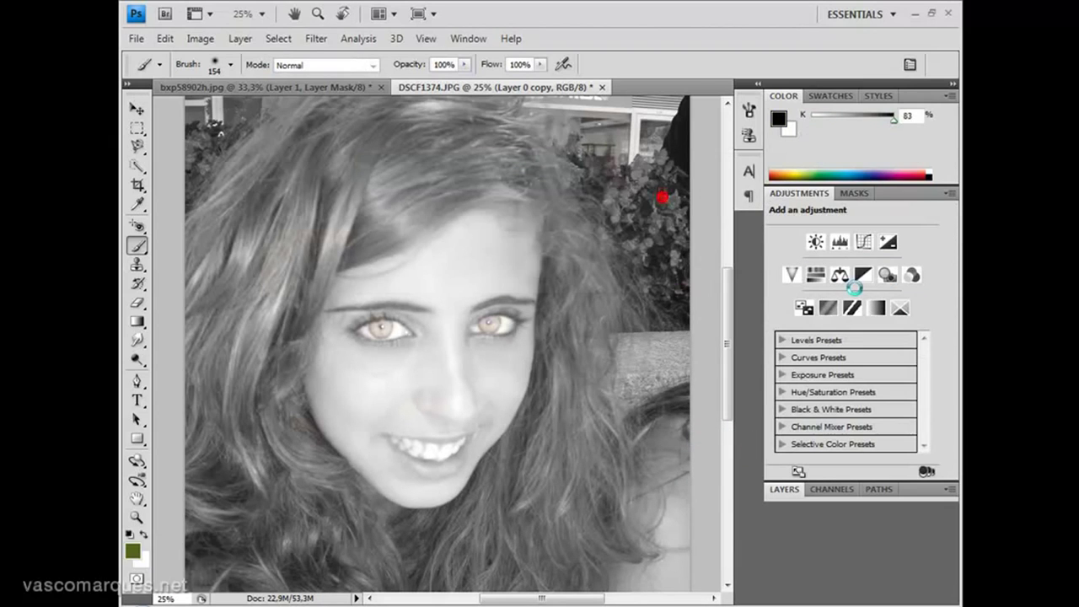
pyautogui.moveTo(834, 319)
pyautogui.mouseDown()
pyautogui.moveTo(812, 320)
pyautogui.moveTo(854, 320)
pyautogui.moveTo(838, 325)
pyautogui.moveTo(824, 356)
pyautogui.moveTo(825, 391)
pyautogui.mouseUp()
pyautogui.click(814, 390)
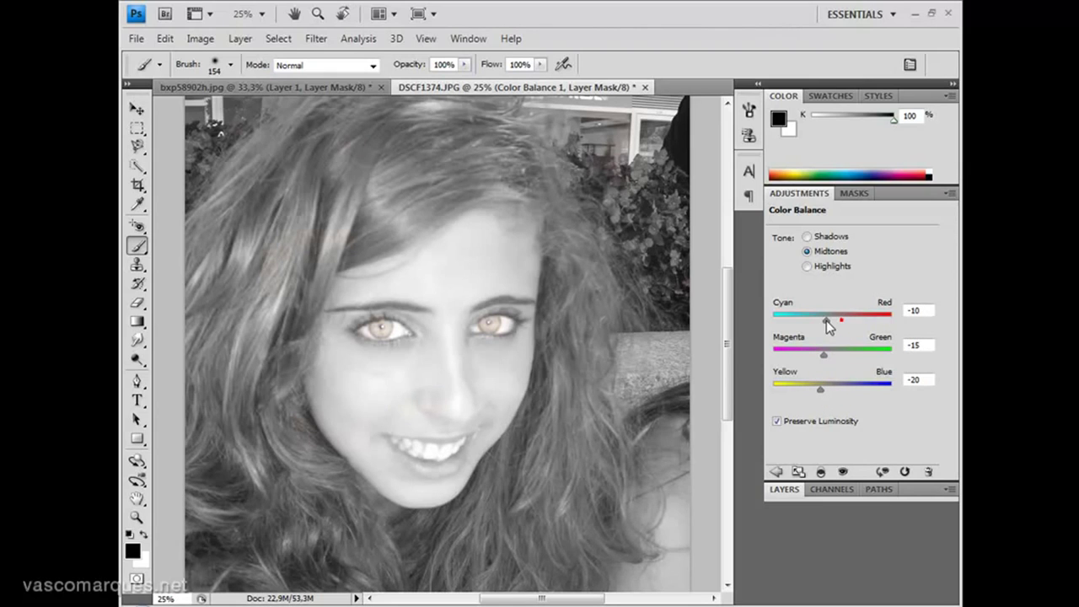
pyautogui.click(785, 491)
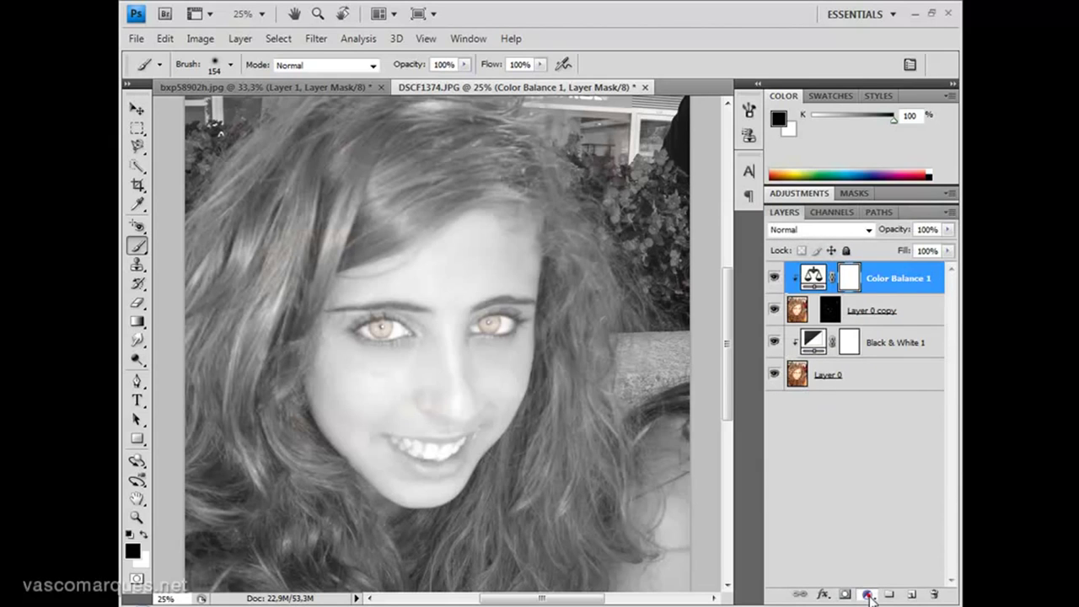
# - Add a clipped Levels 1 layer above Color Balance 1 with midtone input level 0.53
pyautogui.click(867, 596)
pyautogui.click(742, 340)
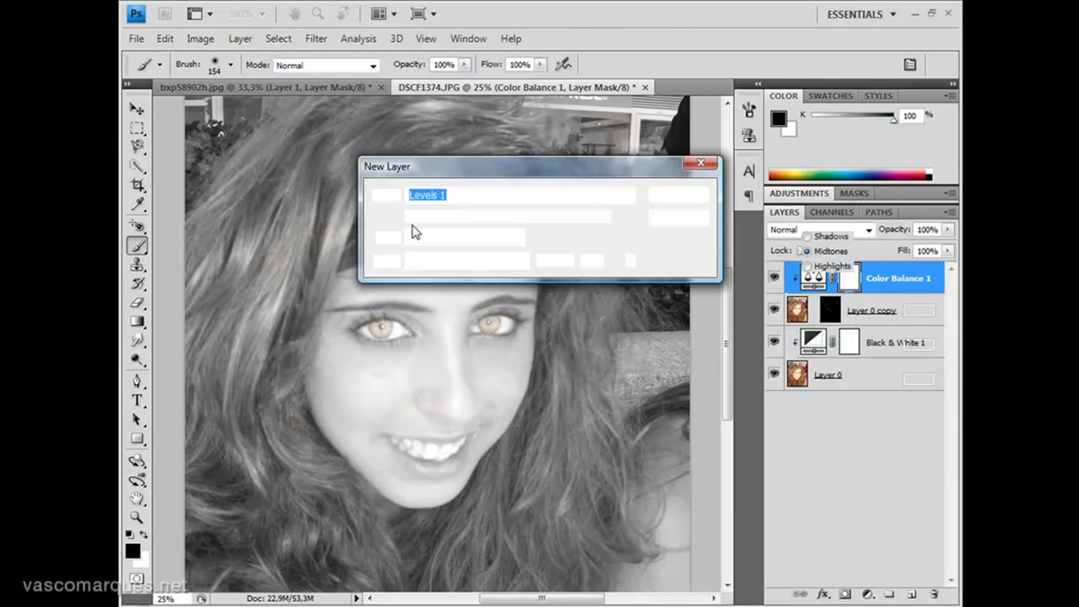
pyautogui.click(410, 216)
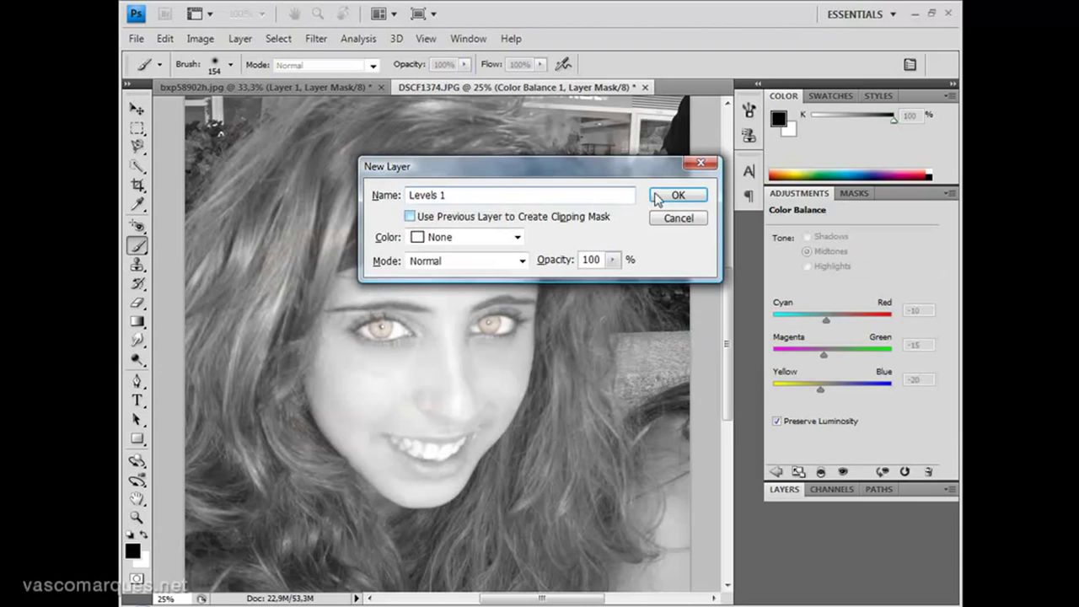
pyautogui.click(678, 196)
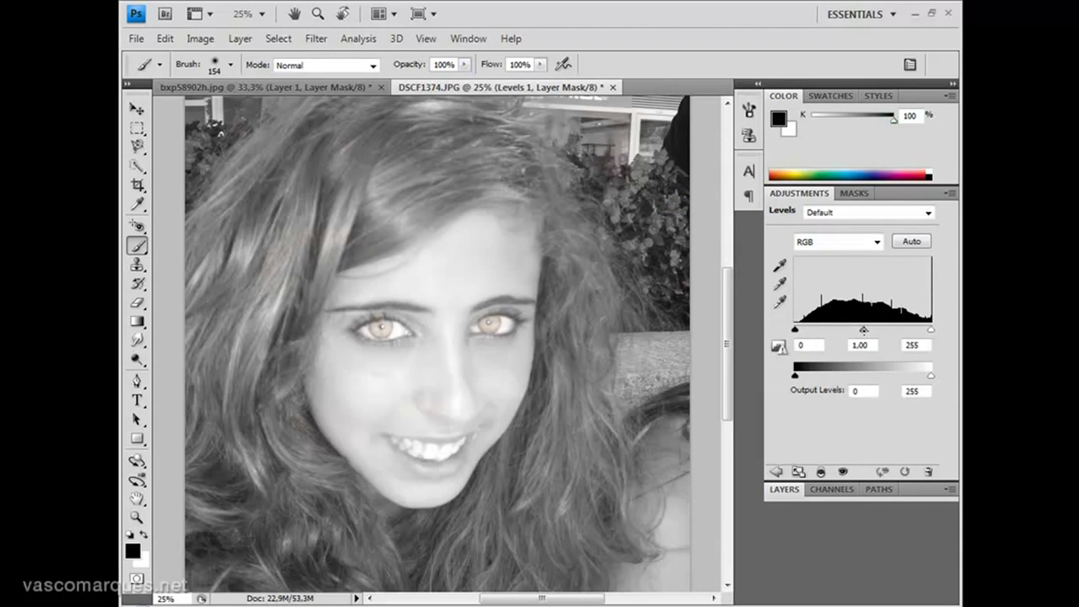
pyautogui.moveTo(863, 330)
pyautogui.mouseDown()
pyautogui.moveTo(900, 331)
pyautogui.moveTo(849, 331)
pyautogui.moveTo(889, 334)
pyautogui.mouseUp()
pyautogui.click(781, 491)
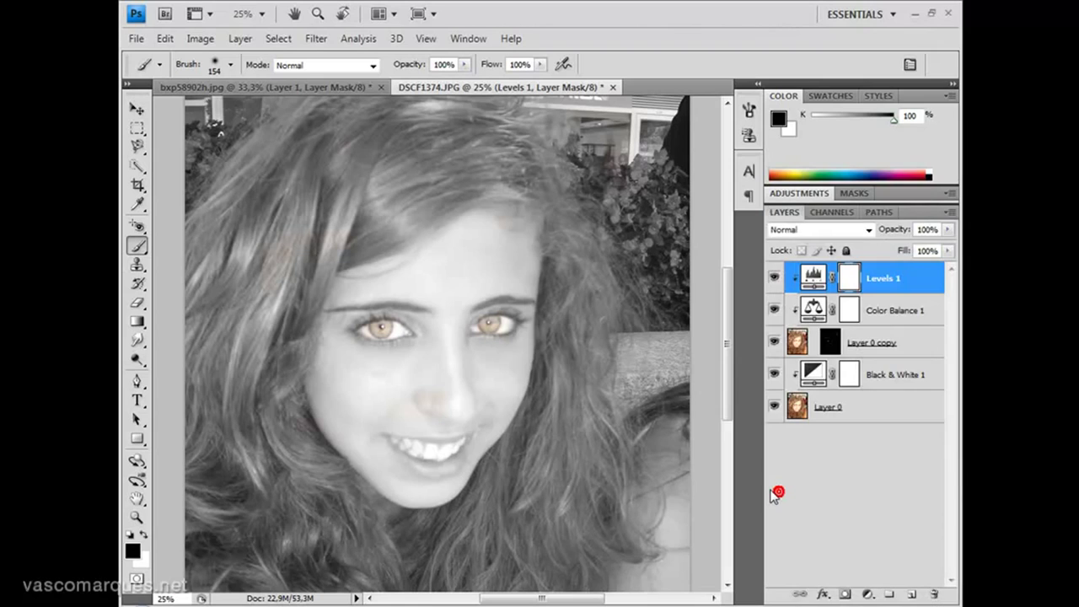
pyautogui.click(868, 594)
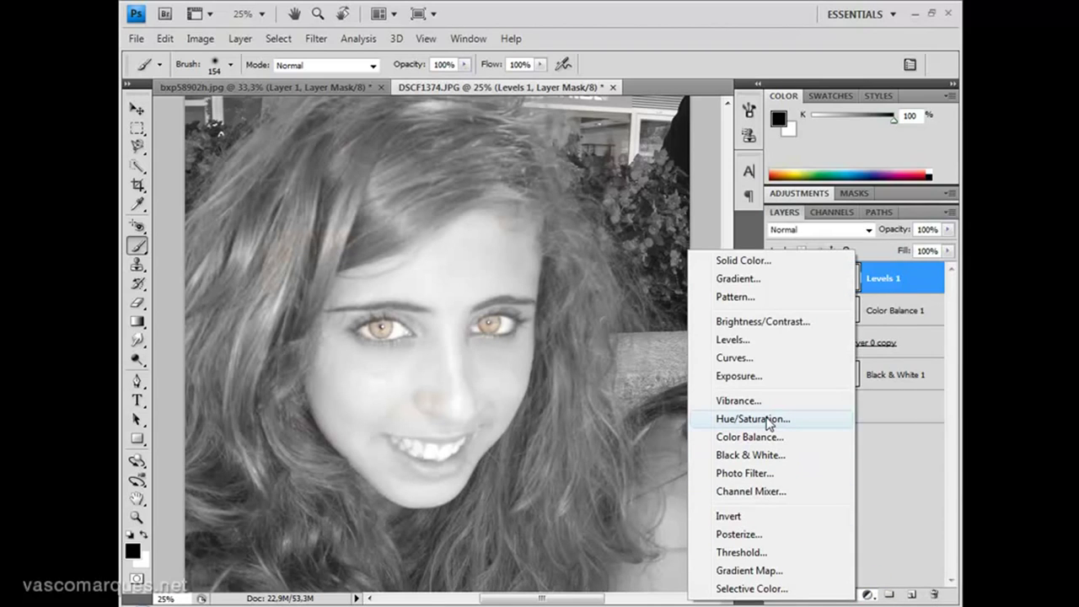
# - Add a clipped Hue/Saturation 1 layer set to Hue +177, Saturation +51, Lightness -11
pyautogui.click(744, 422)
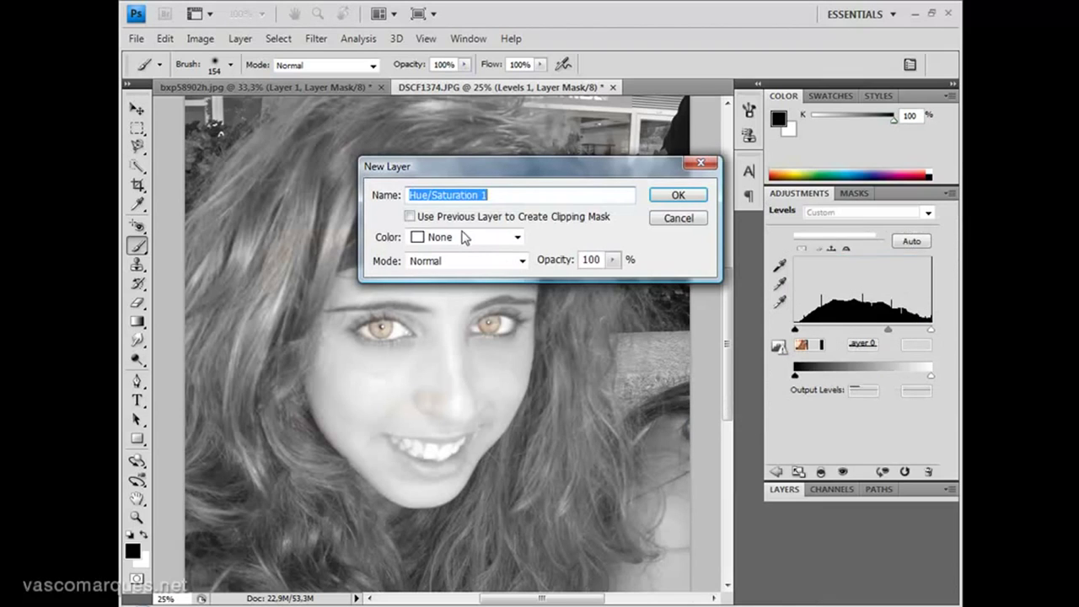
pyautogui.click(455, 217)
pyautogui.click(666, 197)
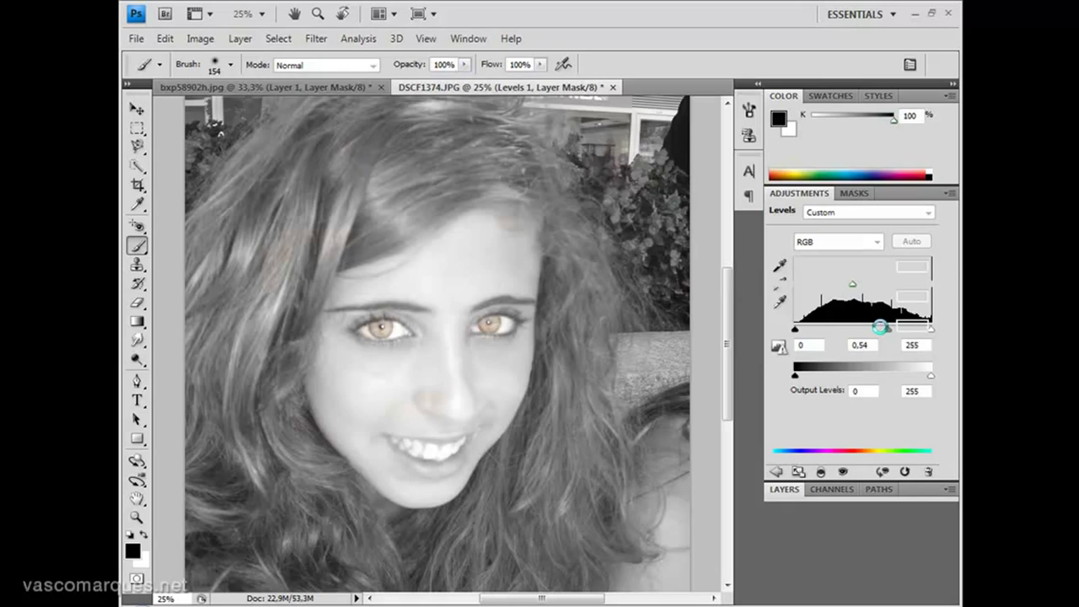
pyautogui.moveTo(854, 288); pyautogui.dragTo(875, 287)
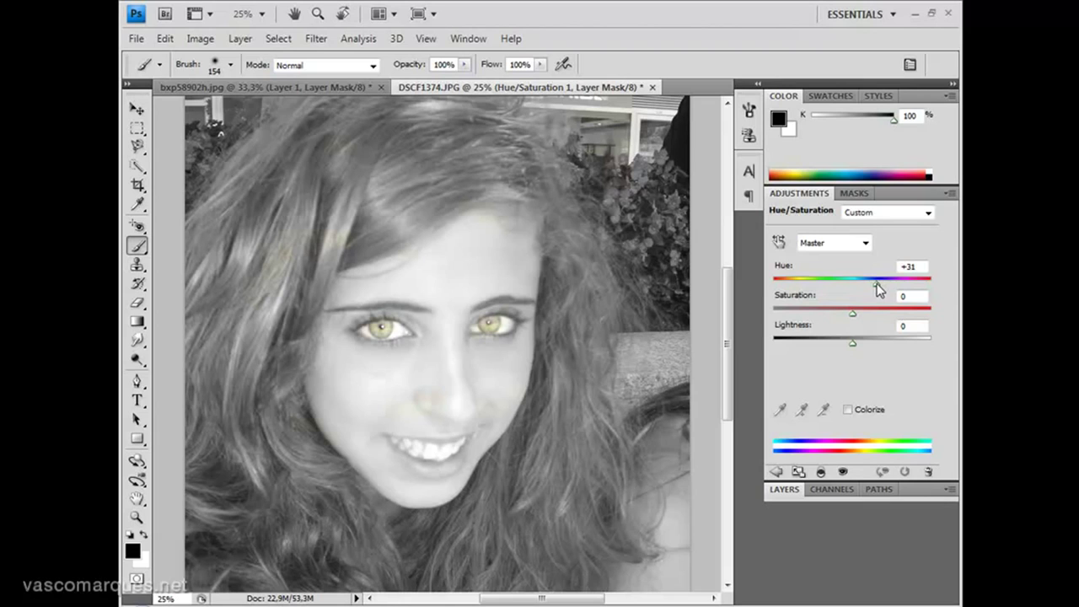
pyautogui.moveTo(877, 283); pyautogui.dragTo(786, 286)
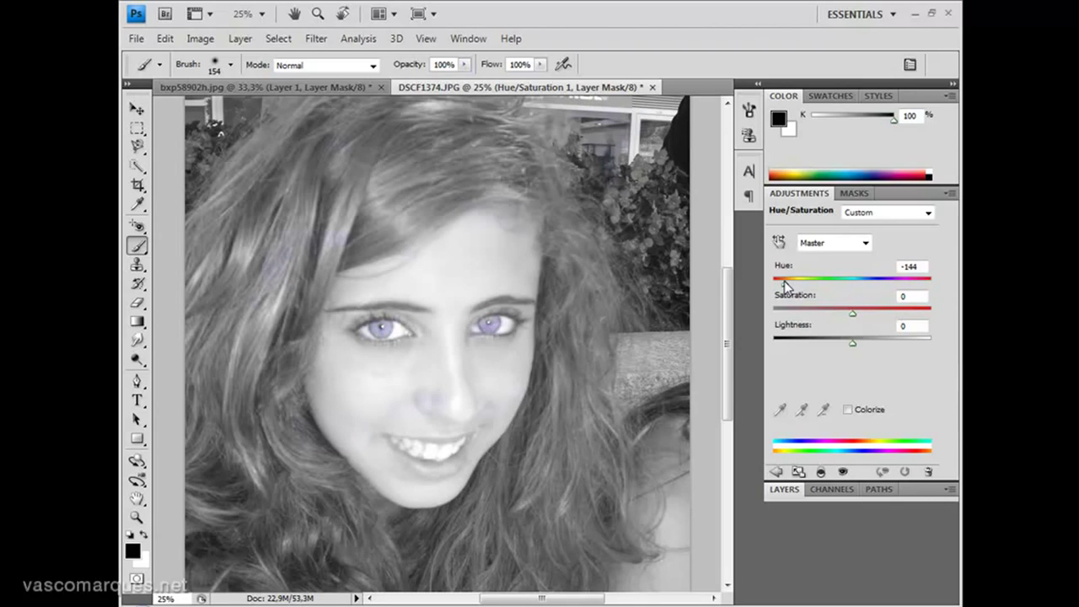
pyautogui.moveTo(783, 281); pyautogui.dragTo(779, 282)
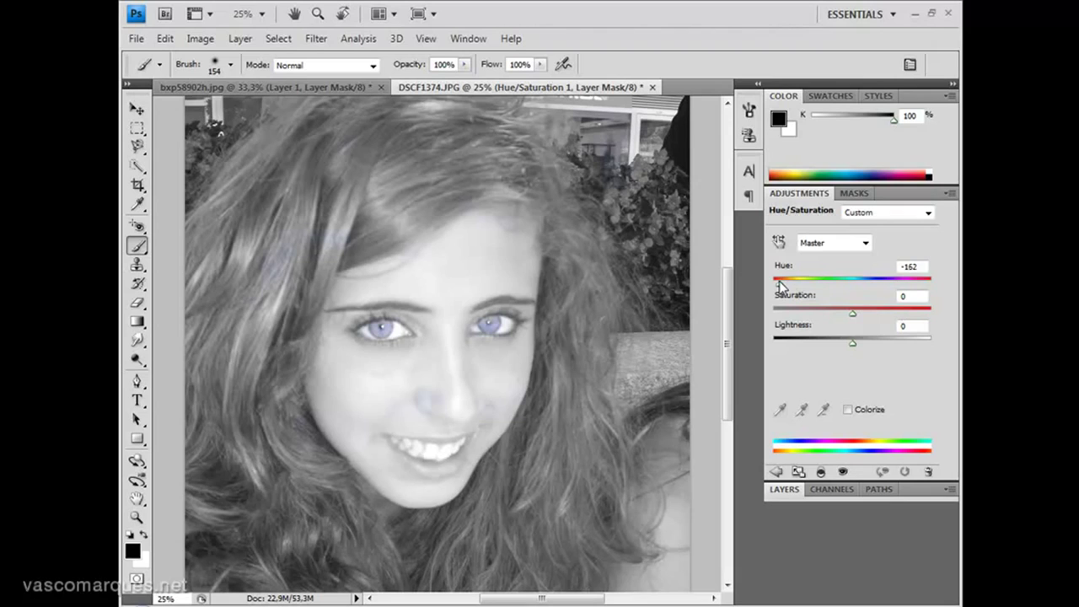
pyautogui.moveTo(867, 287); pyautogui.dragTo(932, 289)
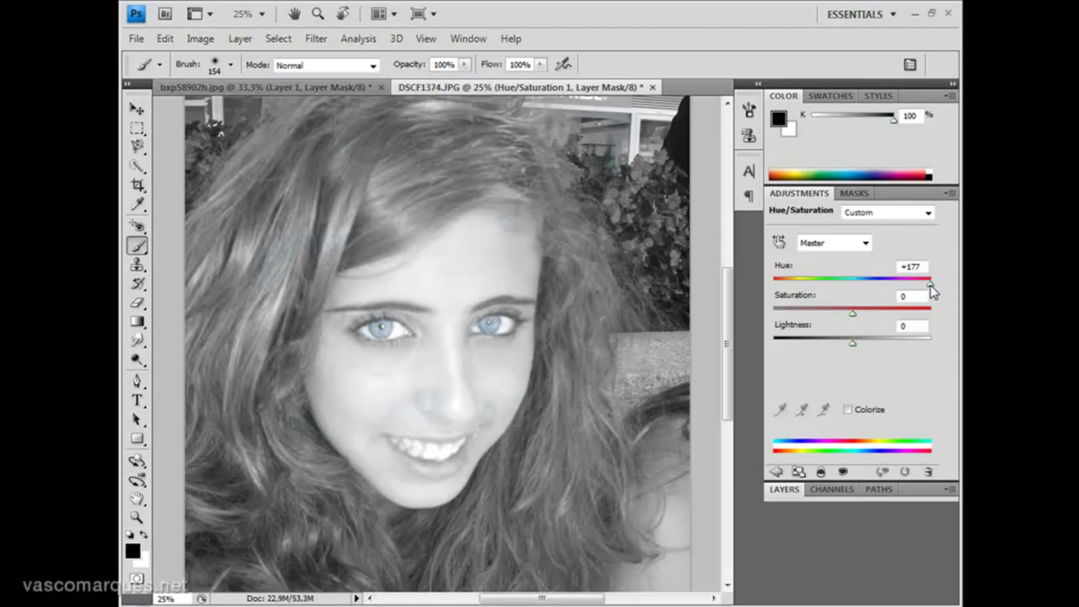
pyautogui.click(853, 343)
pyautogui.moveTo(873, 345)
pyautogui.mouseDown()
pyautogui.moveTo(886, 345)
pyautogui.moveTo(806, 345)
pyautogui.moveTo(846, 345)
pyautogui.moveTo(868, 316)
pyautogui.moveTo(893, 316)
pyautogui.mouseUp()
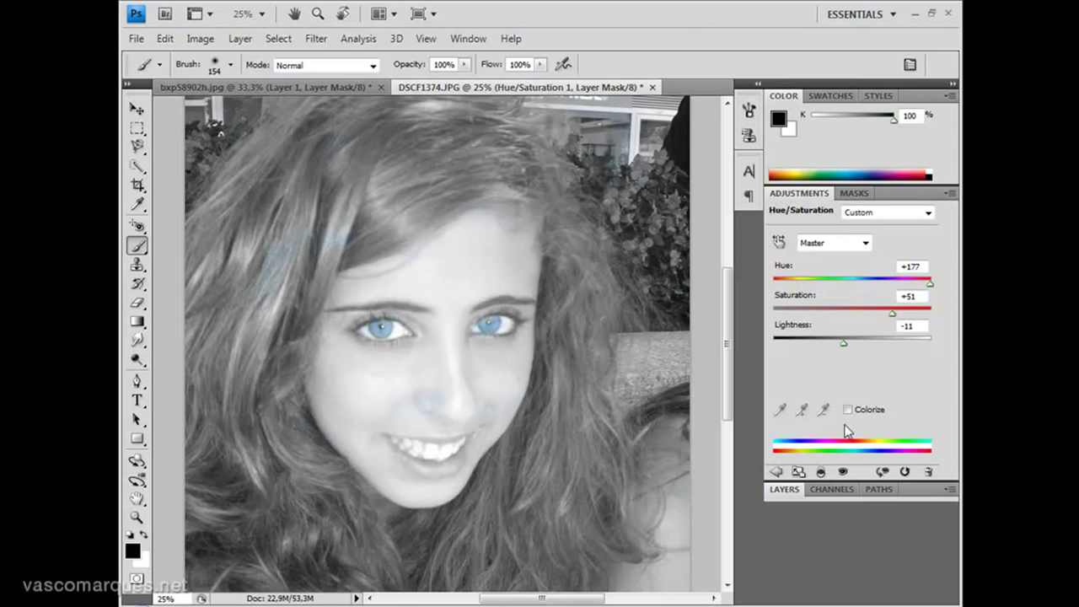
pyautogui.click(785, 489)
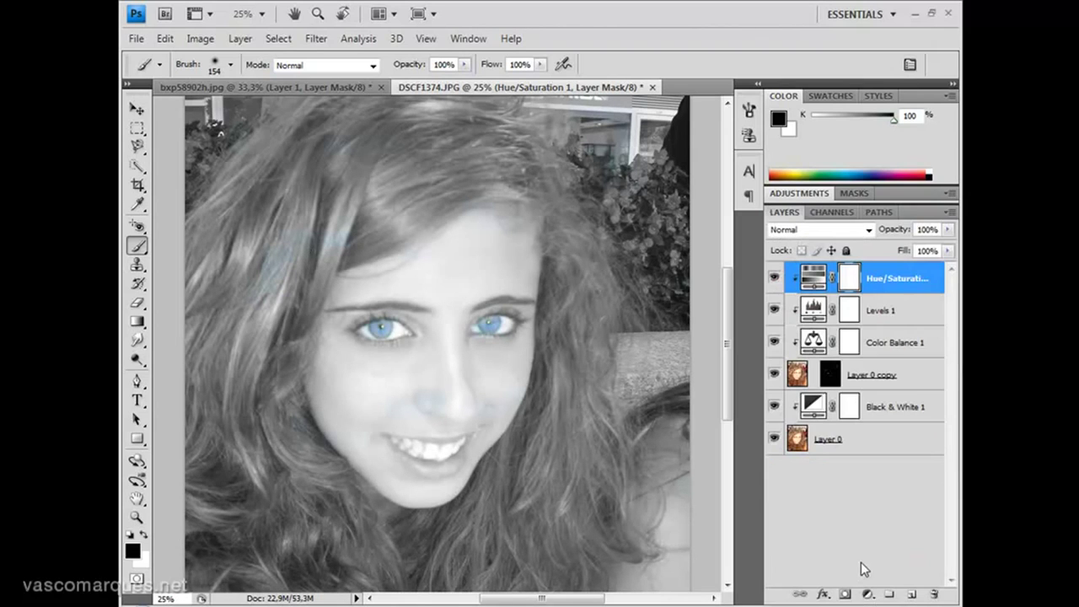
# - Add a clipped Vibrance 1 layer with Vibrance +19 and Saturation +10
pyautogui.click(867, 595)
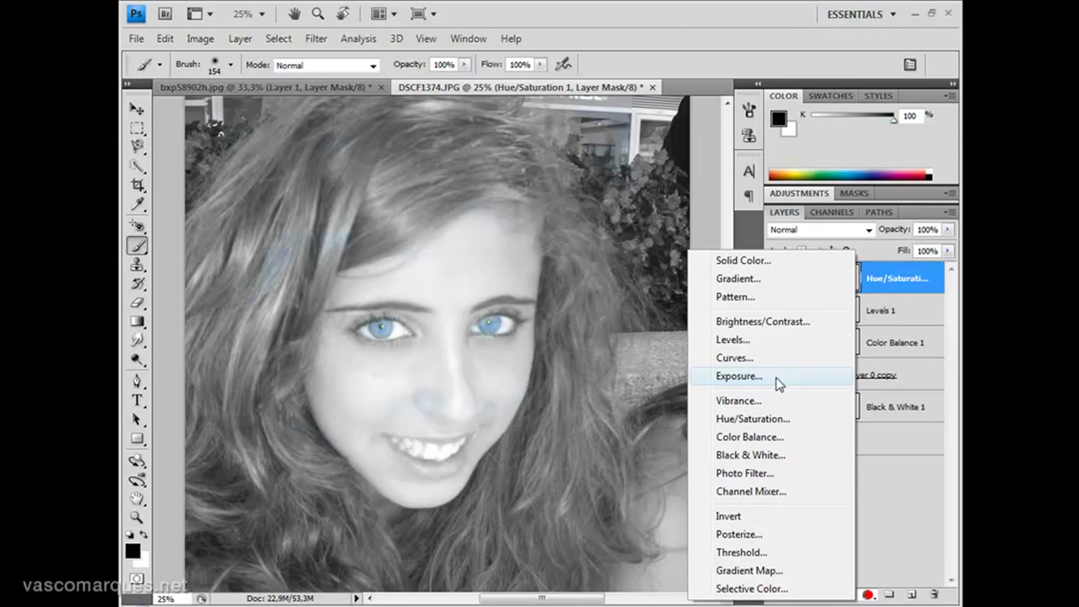
pyautogui.keyDown('alt'); pyautogui.click(767, 401); pyautogui.keyUp('alt')
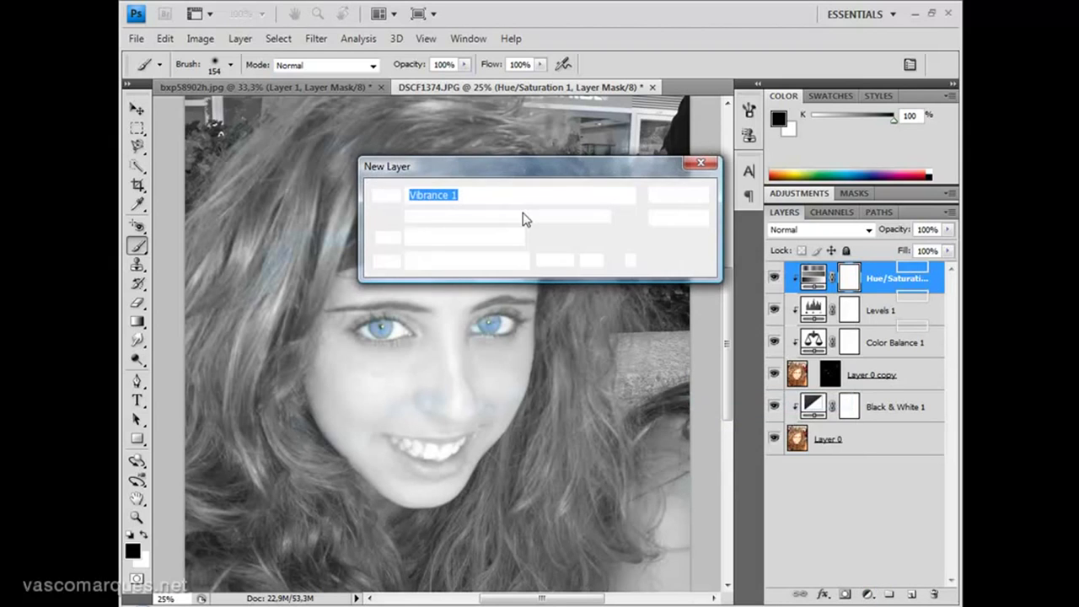
pyautogui.click(411, 216)
pyautogui.click(679, 195)
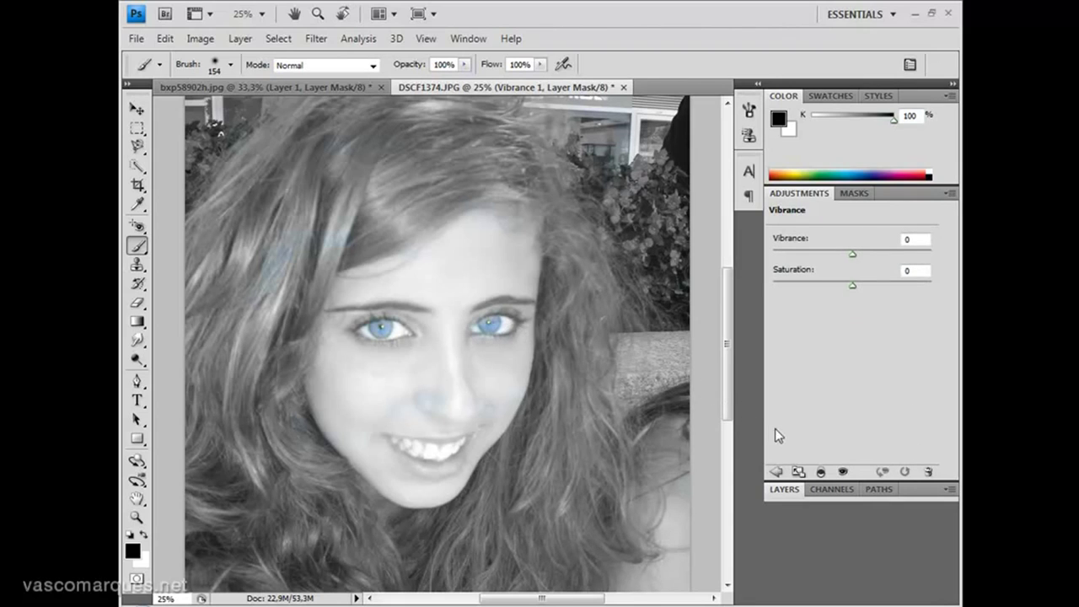
pyautogui.moveTo(854, 253); pyautogui.dragTo(860, 255)
pyautogui.moveTo(871, 256); pyautogui.dragTo(860, 287)
pyautogui.click(783, 489)
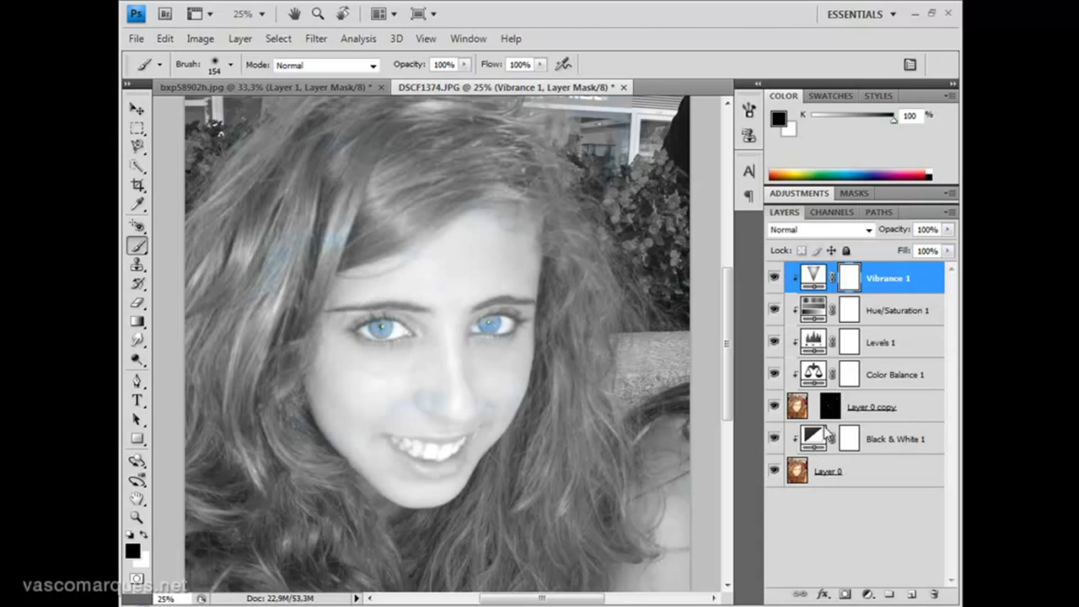
# - Paint black on the Layer 0 copy mask over the hair, forehead, nose and cheek to hide stray blue
pyautogui.click(834, 408)
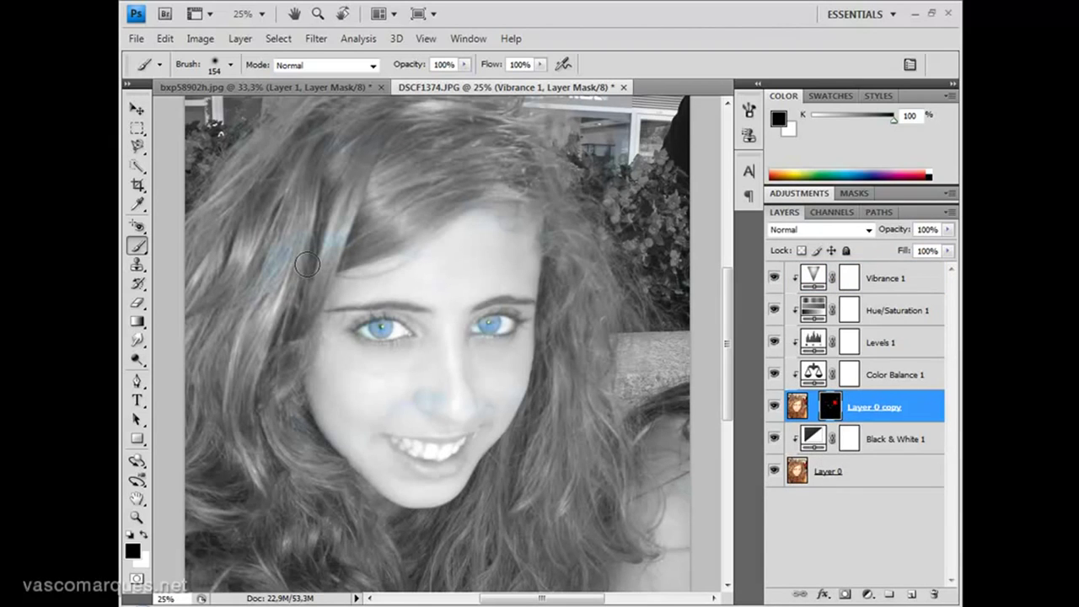
pyautogui.click(283, 253)
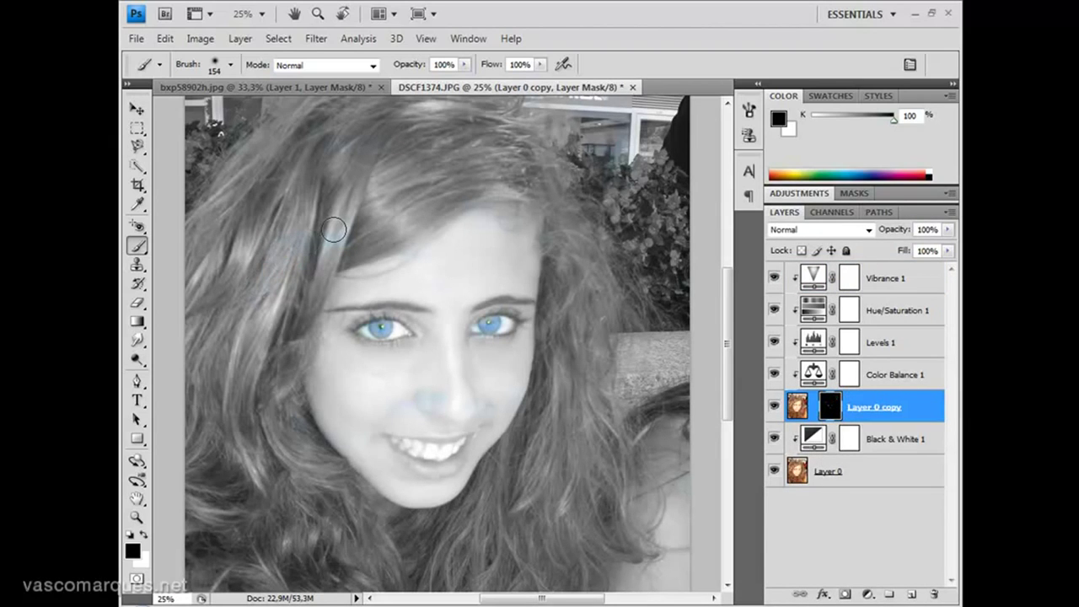
pyautogui.moveTo(549, 223); pyautogui.dragTo(431, 236)
pyautogui.moveTo(398, 398); pyautogui.dragTo(302, 428)
pyautogui.hotkey('ctrl', '-')
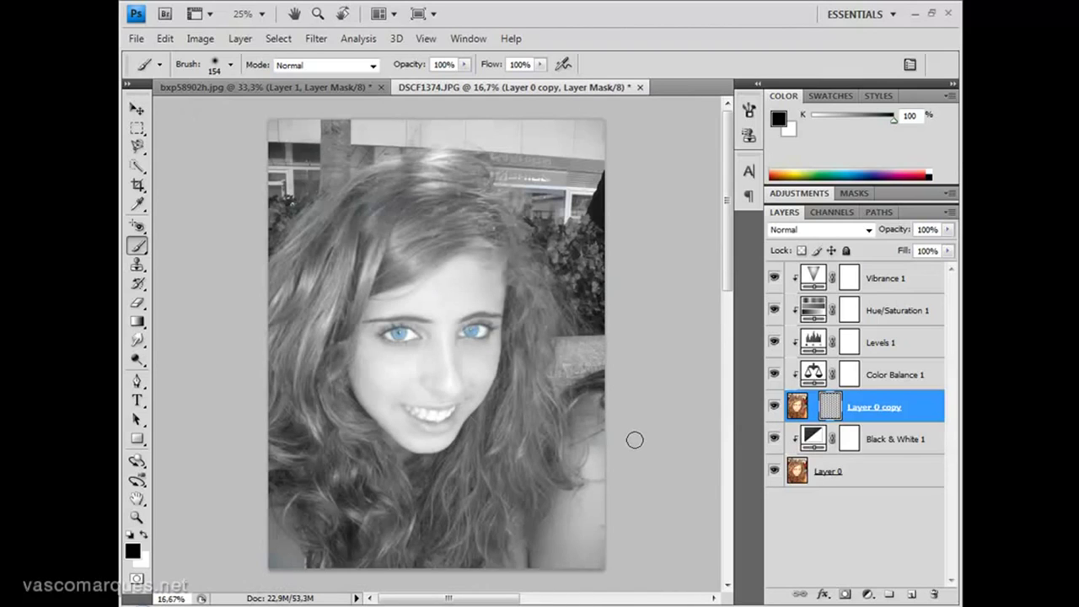